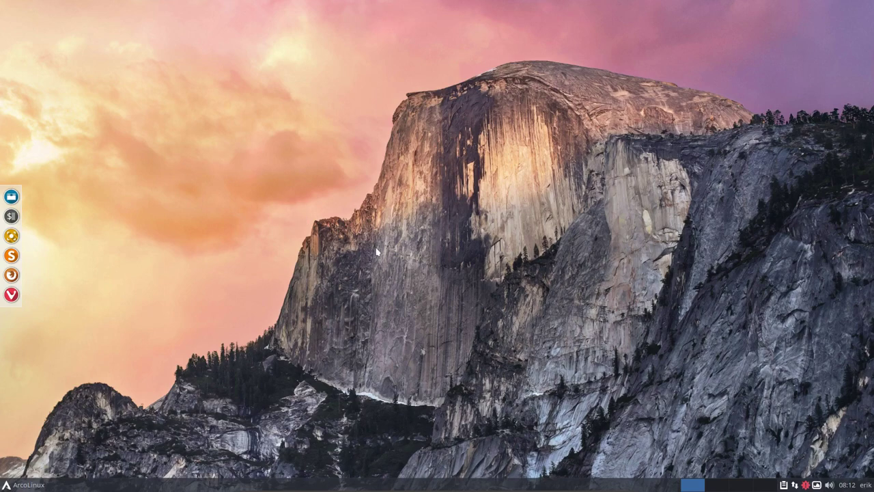
Step: Open a Termite terminal with Ctrl+Alt+T, close it, then open a terminal again
key("ctrl+alt+t")
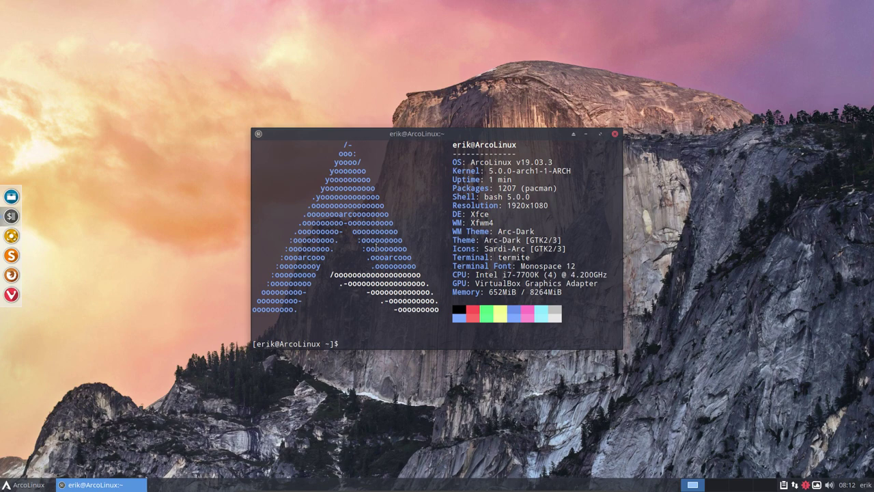
left_click(614, 134)
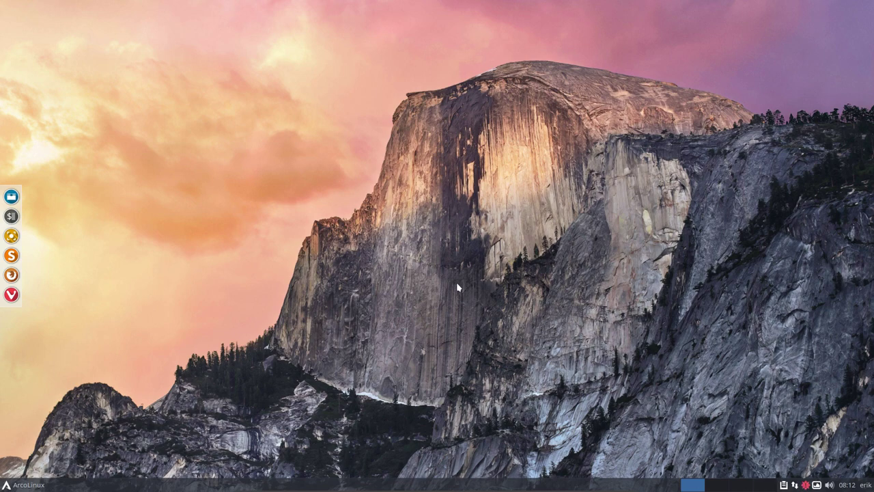
key("ctrl+alt+Return")
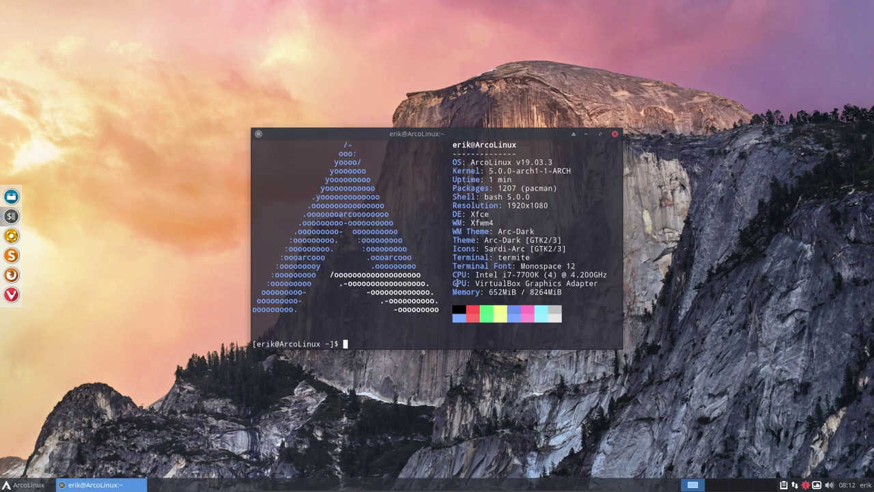
Step: Run 'update', authorise with the account password and confirm installing the upgrades
type("update")
key("Return")
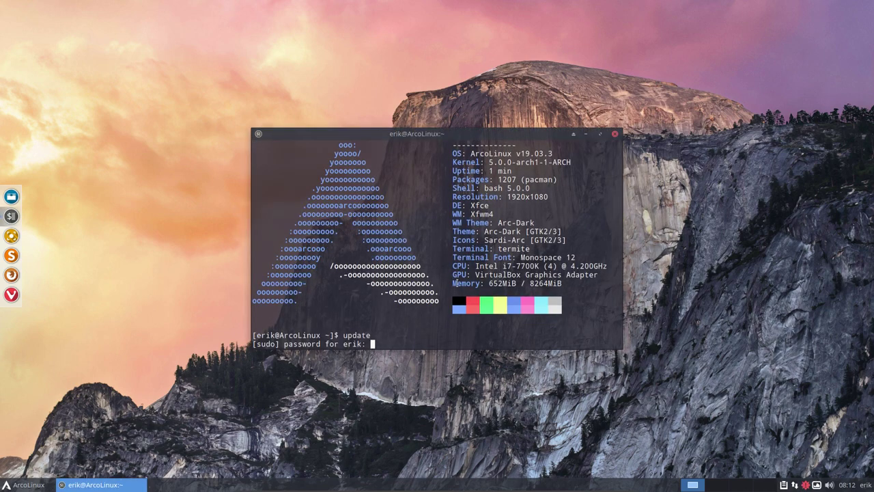
key("Return")
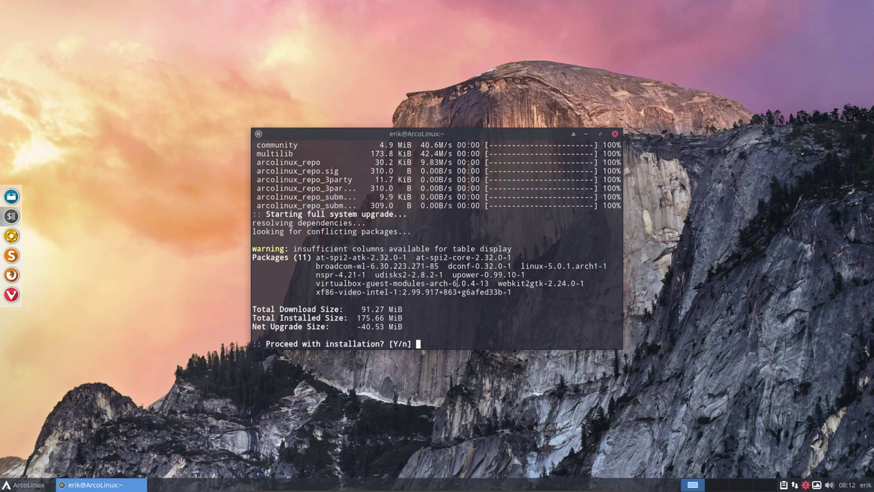
key("Return")
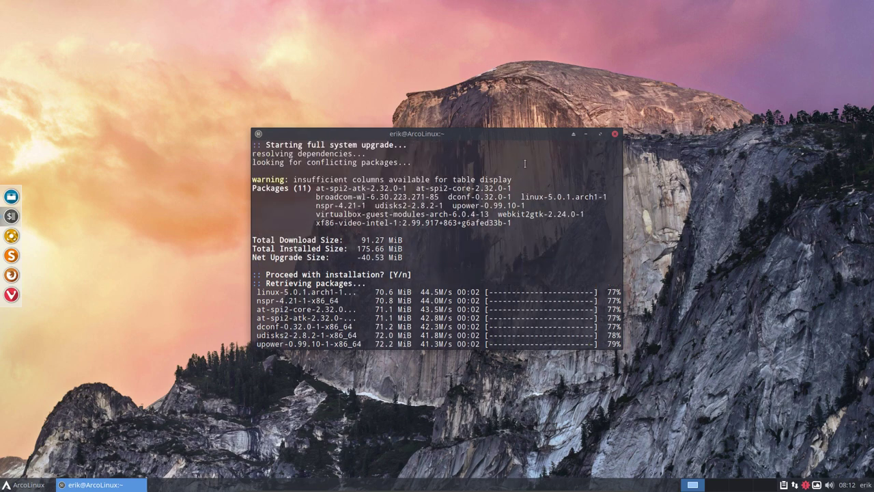
Step: Move the upgrading terminal to the right side of the screen and open a second terminal
left_click_drag(524, 195, 569, 194)
left_click_drag(482, 138, 719, 131)
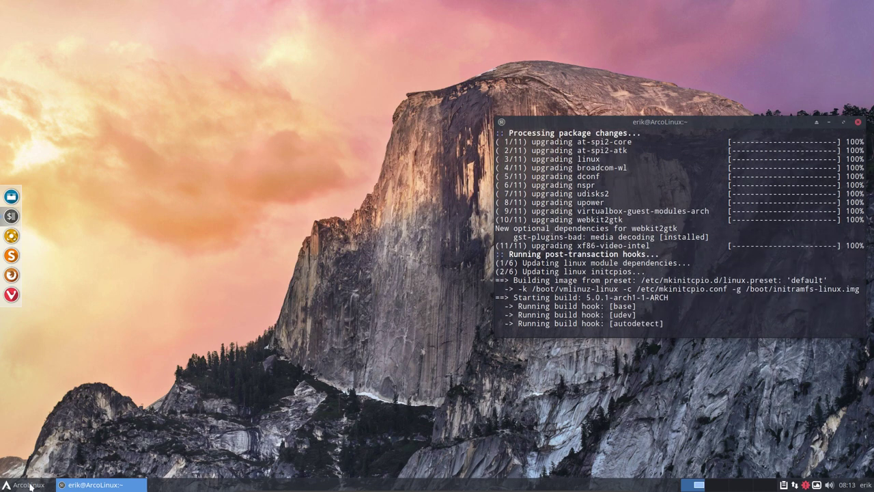
key("super+Return")
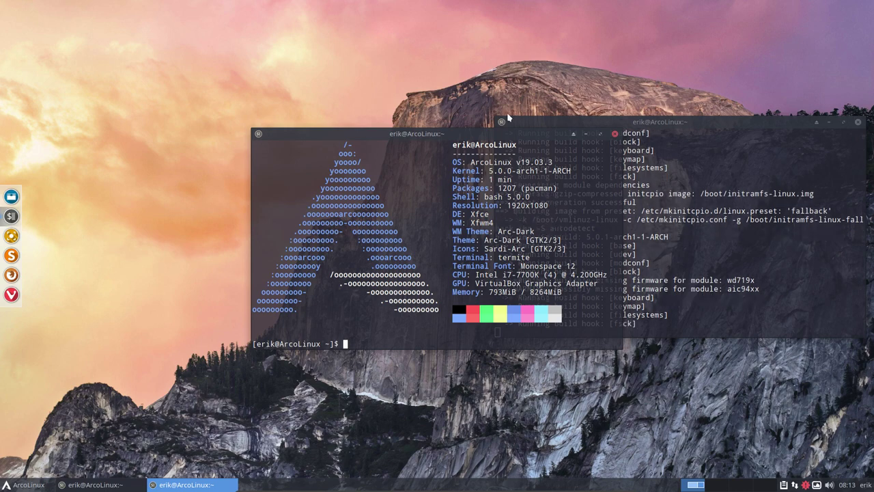
Step: Move the new terminal left and search LibreOffice packages with 'yay libreoffice'
left_click_drag(470, 133, 322, 127)
type("yay ")
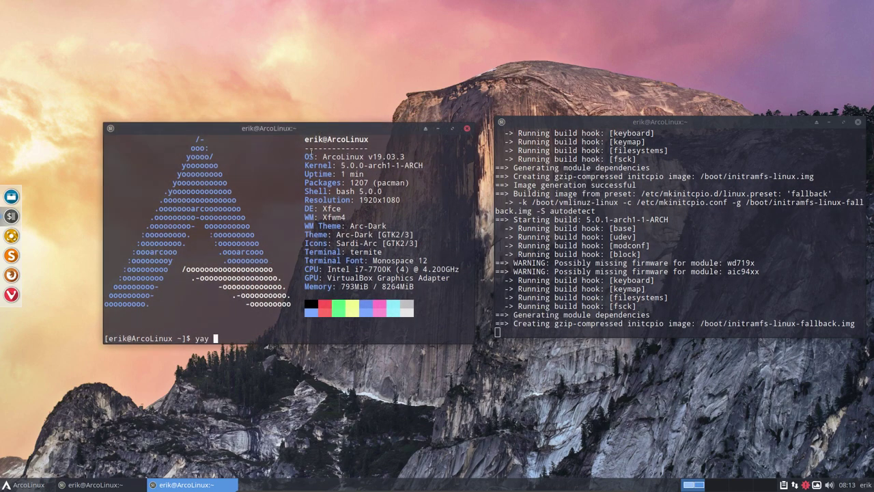
type("libreoffice")
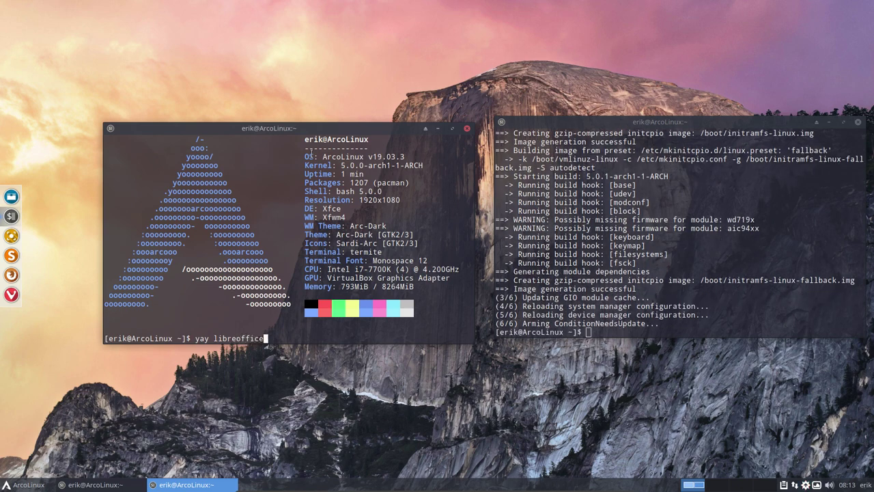
key("Return")
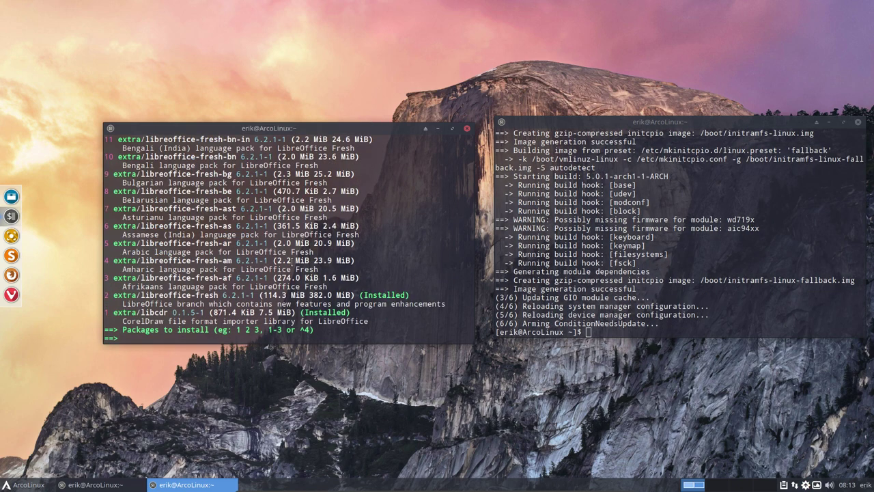
scroll(211, 306, "up", 6)
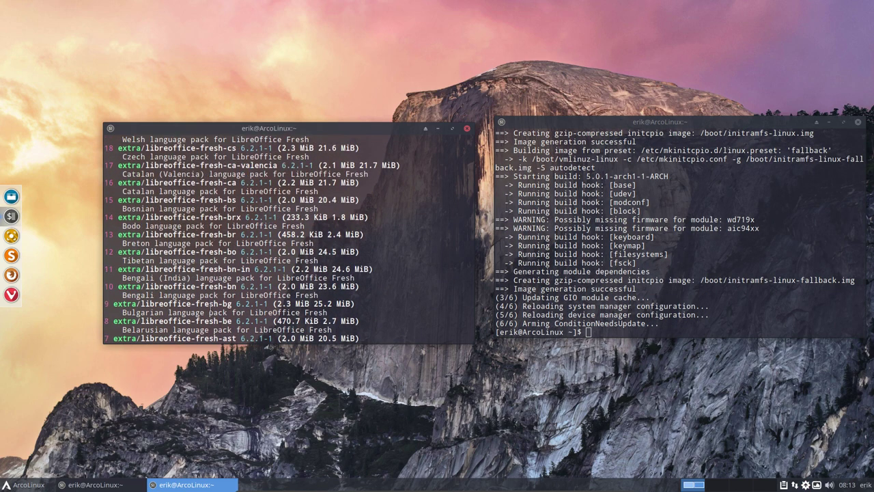
Step: In the right-hand terminal, run 'pksyua' to check for remaining upgrades
left_click(604, 311)
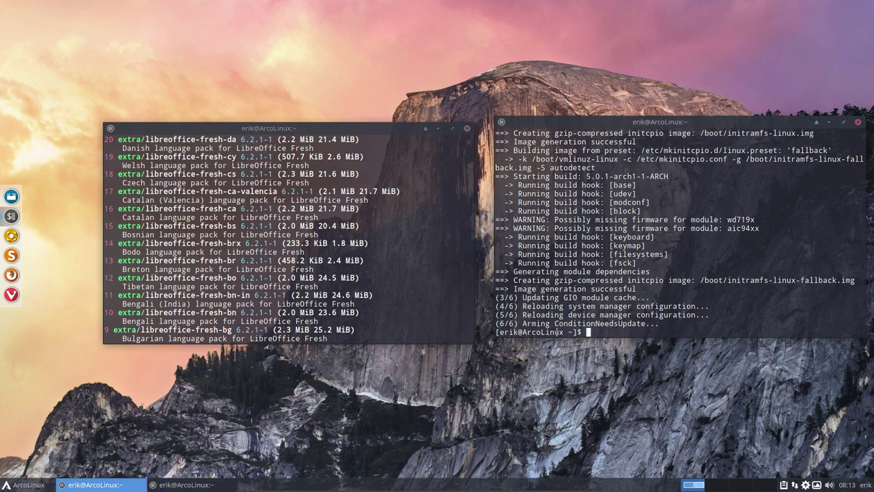
type("yay")
key("BackSpace")
key("BackSpace")
key("BackSpace")
type("sudo reboo")
key("BackSpace")
key("BackSpace")
key("BackSpace")
key("BackSpace")
key("BackSpace")
key("BackSpace")
key("BackSpace")
key("BackSpace")
key("BackSpace")
key("BackSpace")
type("pksyua")
key("Return")
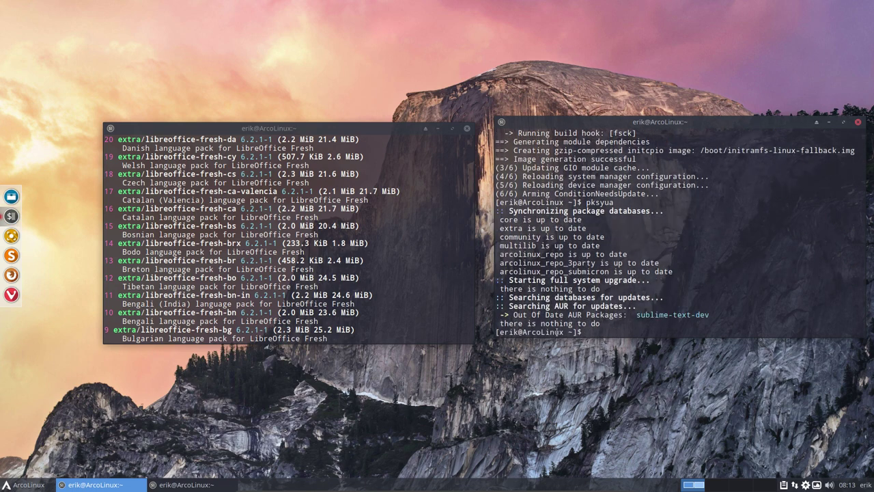
Step: Enter 'sudo reboot' to restart the system
type("sudo reboot")
scroll(667, 229, "up", 15)
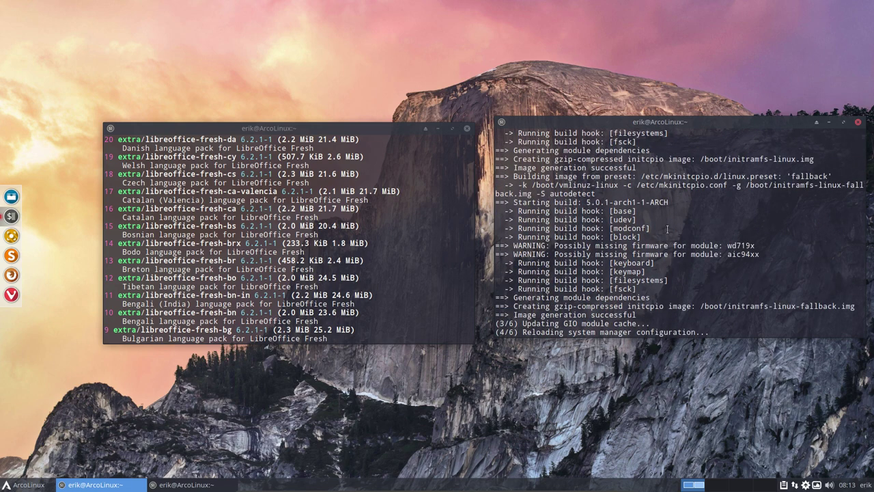
scroll(667, 229, "up", 8)
scroll(667, 229, "down", 2)
scroll(557, 242, "down", 20)
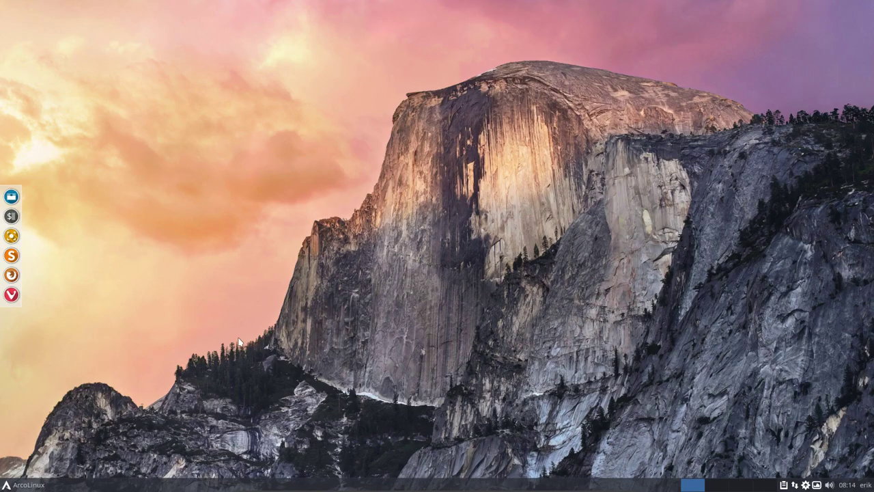
Step: Open a new terminal and search LibreOffice packages with 'yay libreoffice'
key("super+Return")
type("yay libre")
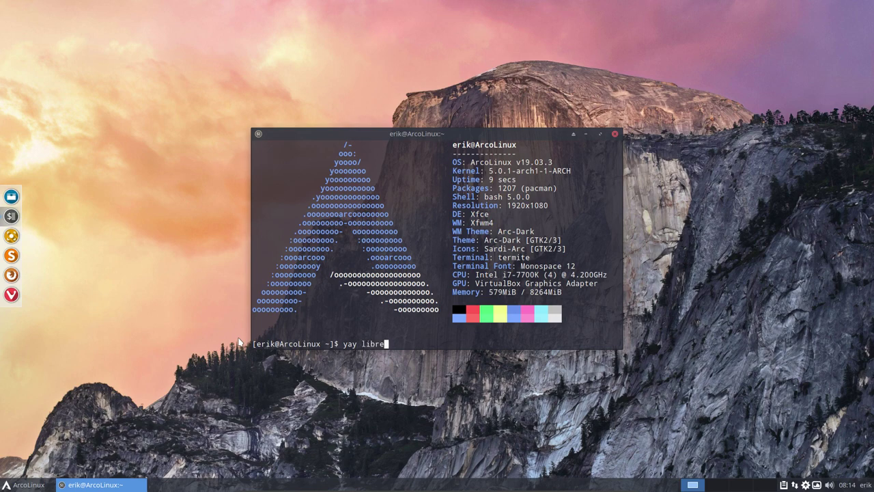
type("office")
key("Return")
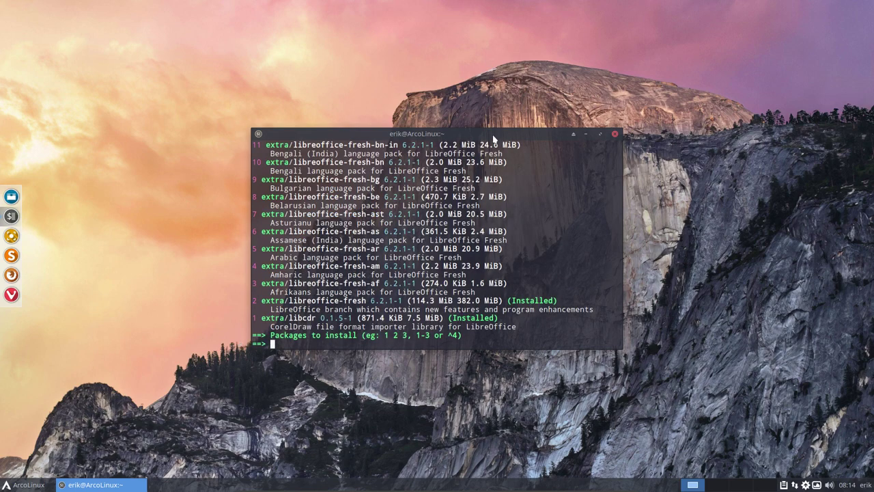
scroll(455, 242, "up", 20)
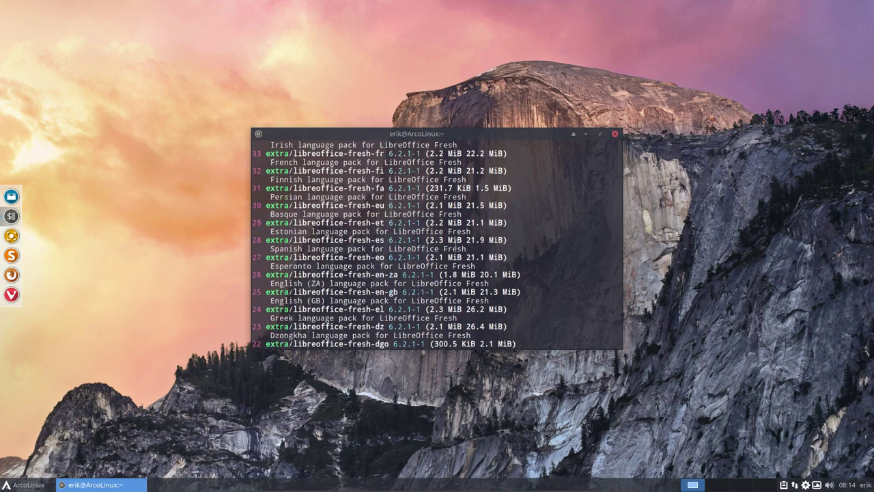
scroll(455, 240, "up", 20)
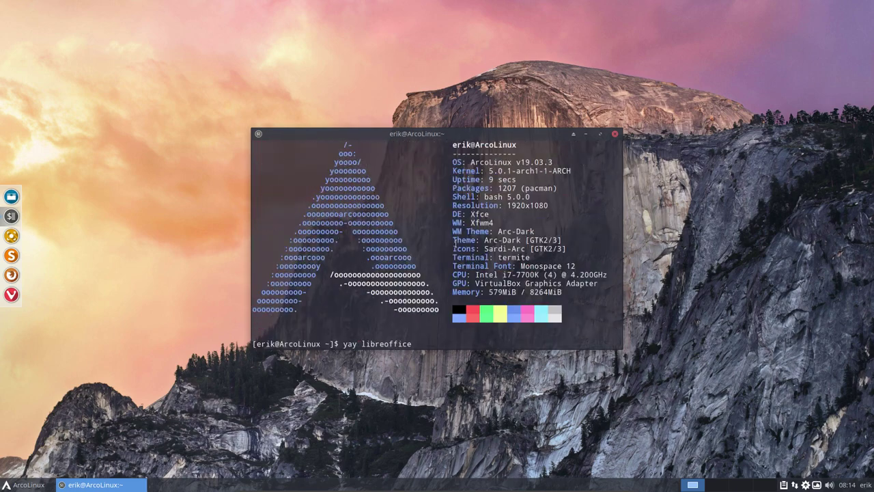
scroll(454, 241, "down", 6)
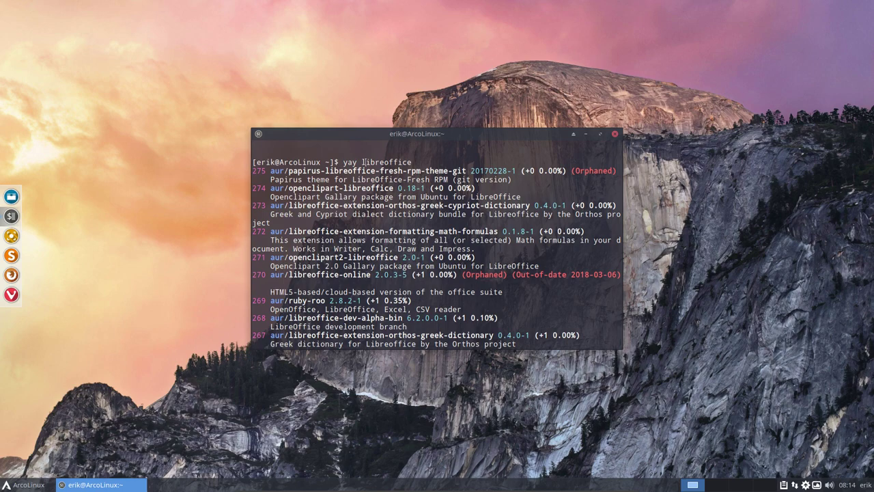
Step: Maximize the terminal and scroll the results to the papirus-libreoffice-theme entry
double_click(474, 135)
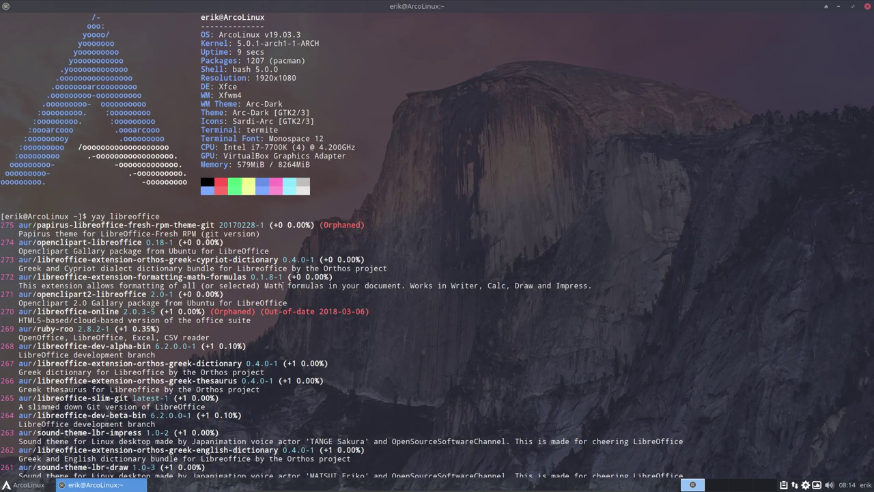
scroll(282, 286, "down", 20)
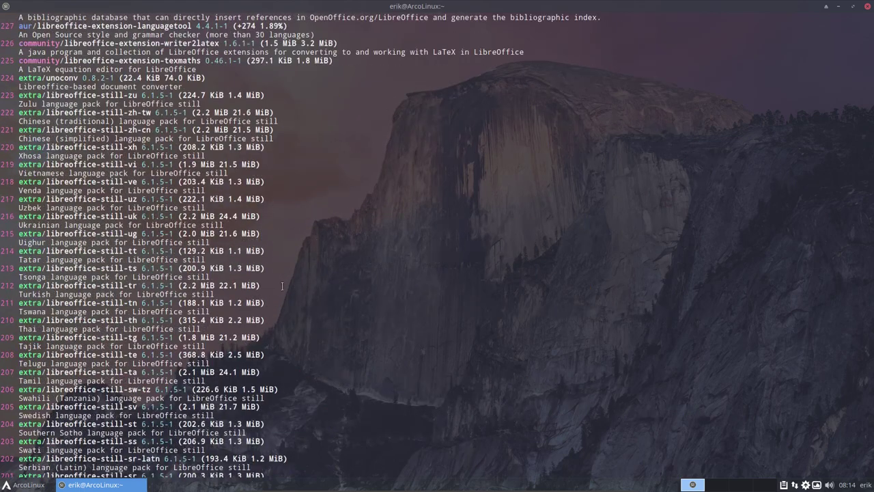
scroll(221, 252, "up", 8)
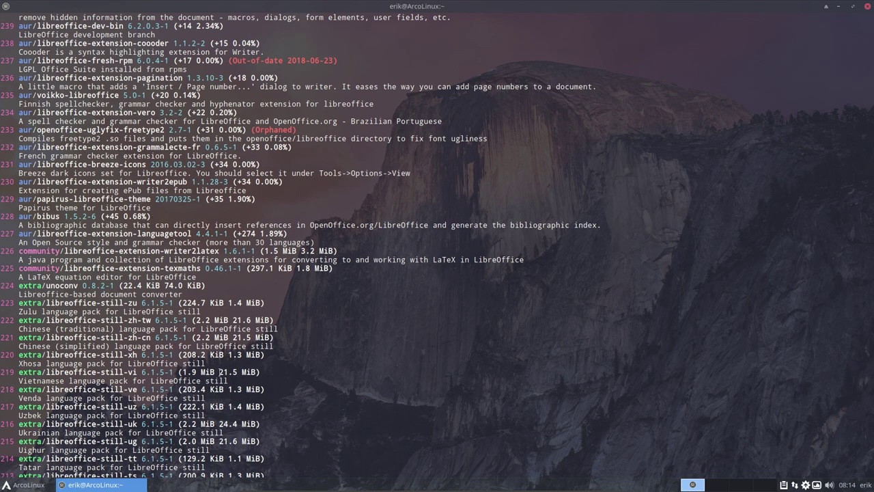
left_click(20, 484)
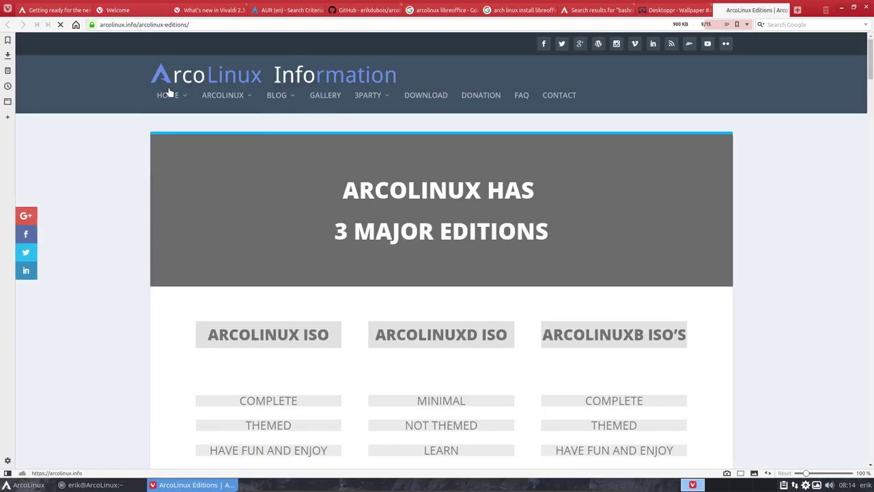
Step: Go to arcolinux.com and open OFFICE from the APPLICATIONS menu
mouse_move(174, 101)
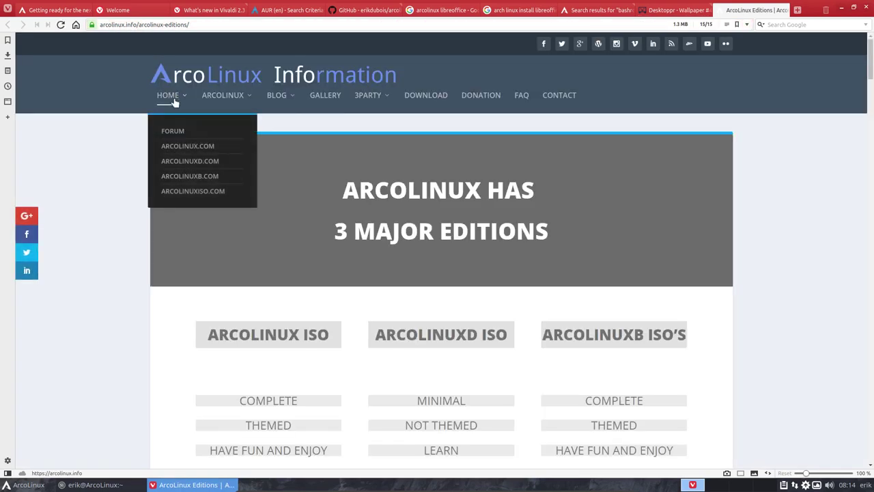
left_click(168, 146)
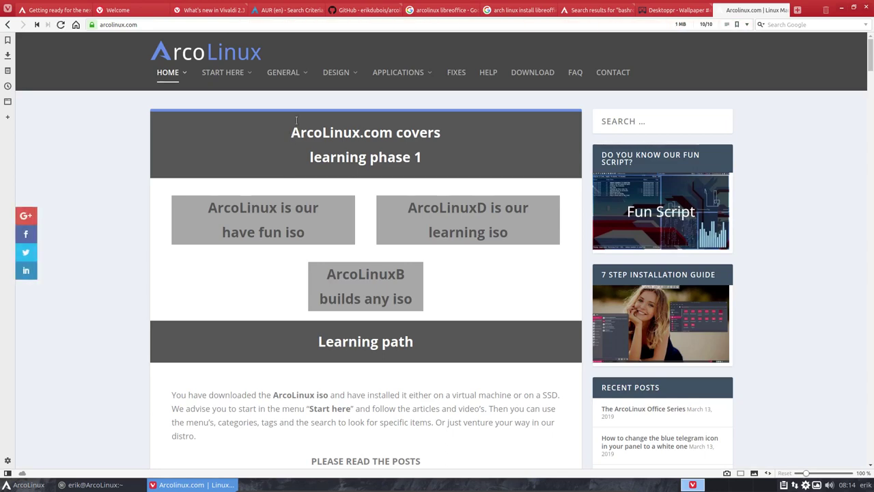
mouse_move(385, 81)
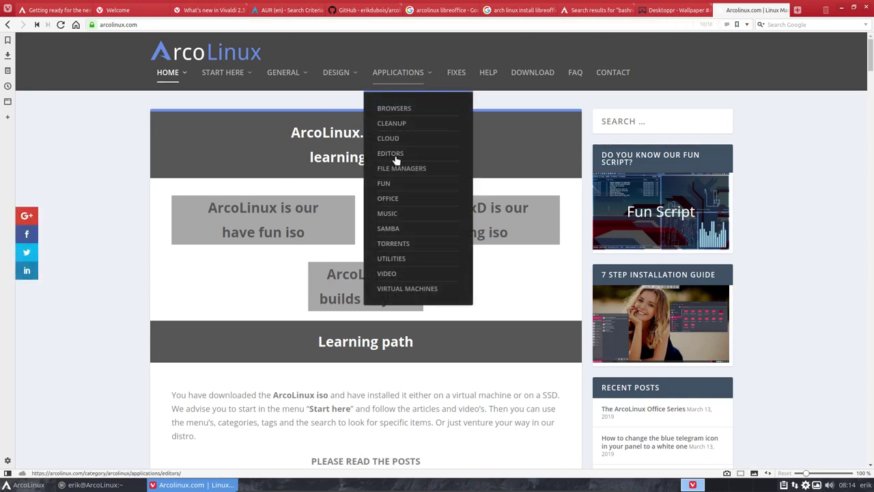
left_click(388, 198)
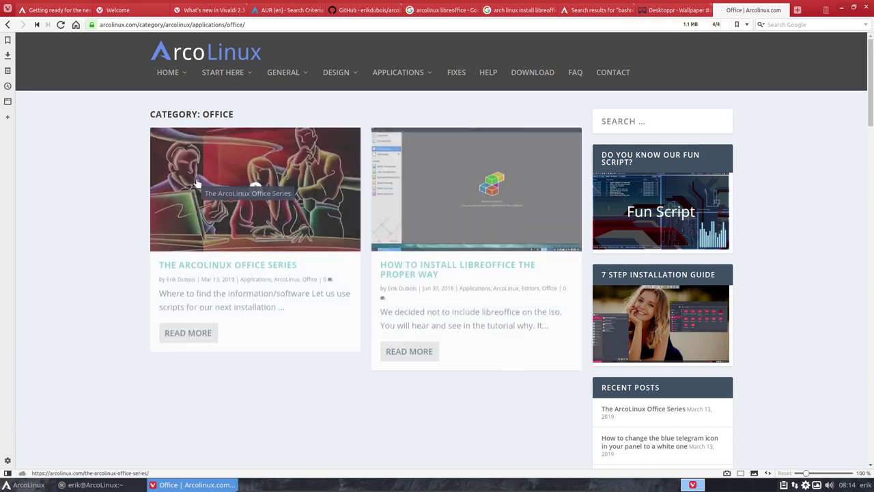
Step: Open The ArcoLinux Office Series article and scroll to its LIBREOFFICE EXTENSIONS section
left_click(225, 268)
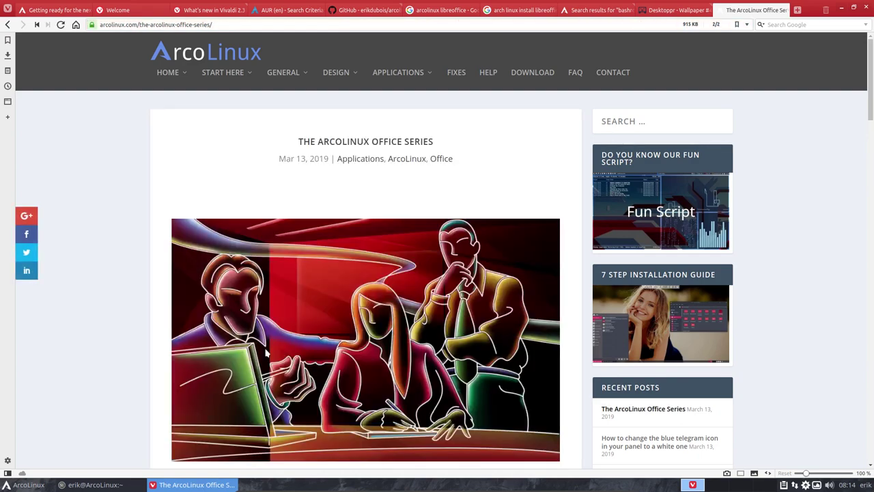
scroll(273, 294, "down", 1)
scroll(176, 264, "down", 15)
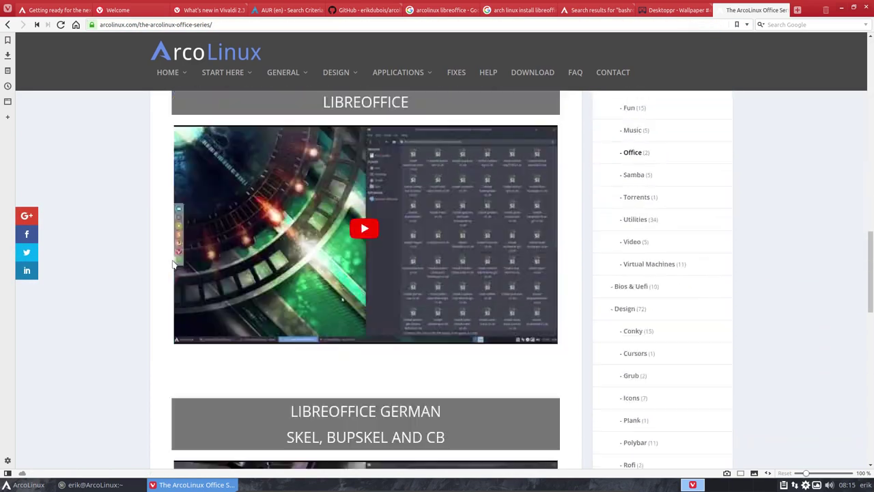
scroll(173, 265, "down", 5)
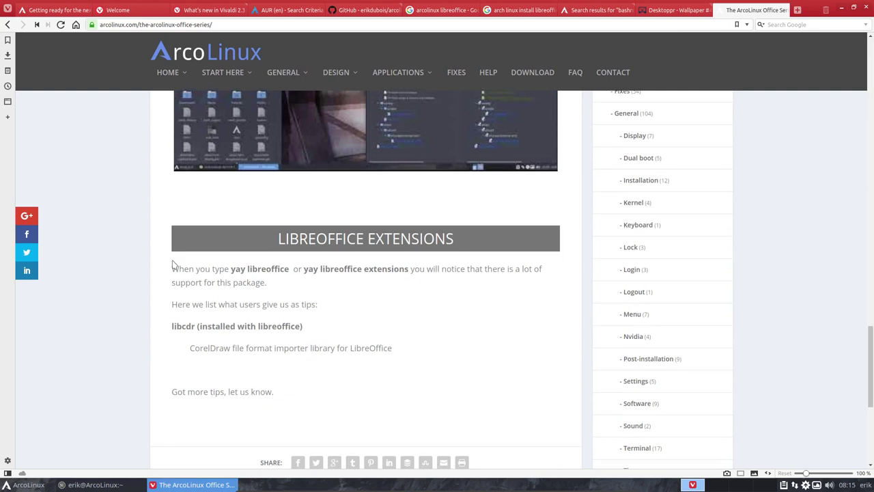
scroll(173, 265, "down", 2)
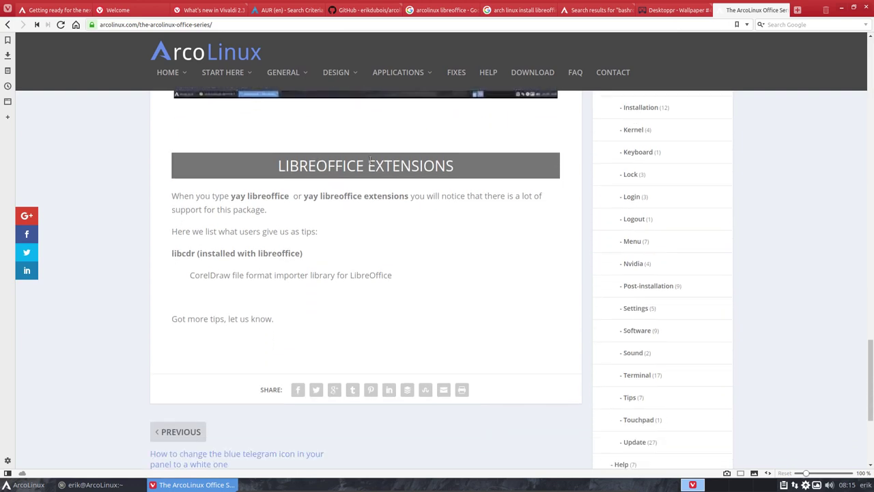
left_click_drag(250, 171, 460, 170)
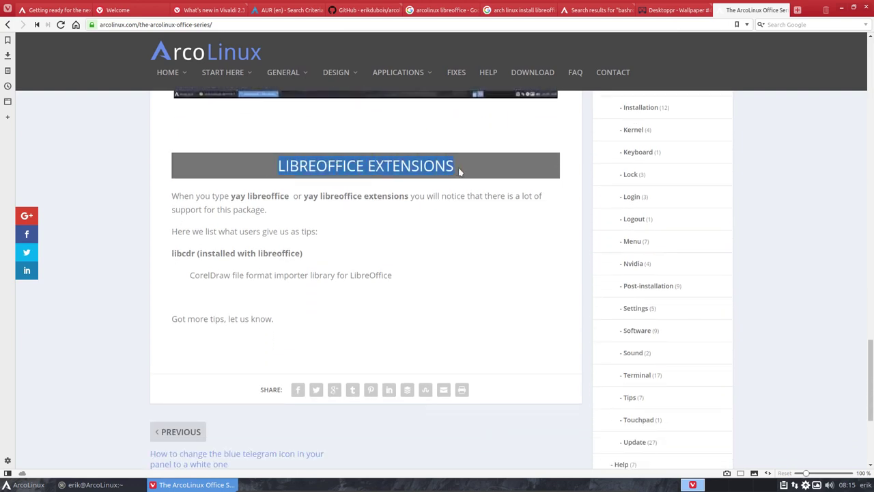
left_click(350, 248)
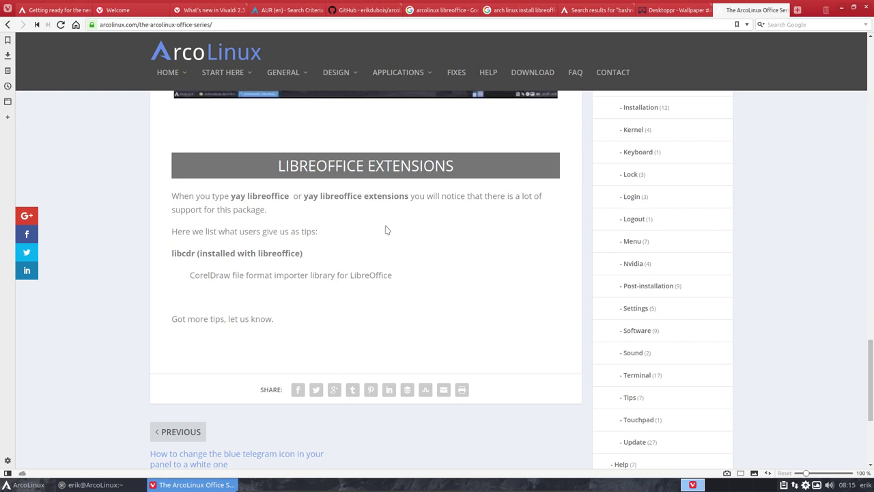
Step: Minimise Vivaldi to the terminal and open the application menu
left_click(842, 11)
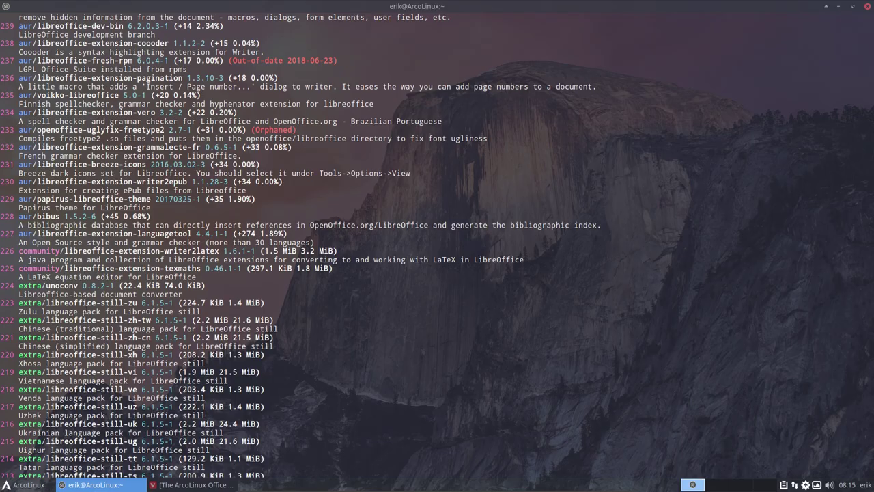
scroll(70, 302, "down", 2)
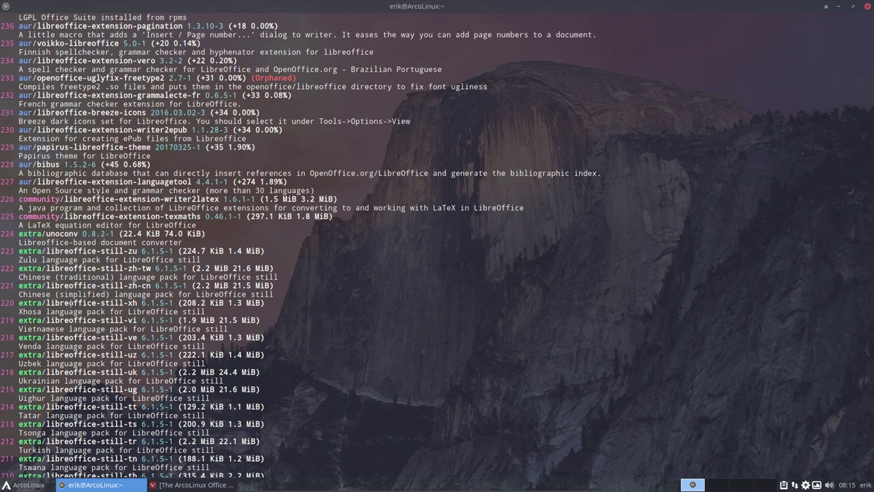
left_click(15, 487)
Step: Launch LibreOffice Writer by searching 'wirt' in the application menu
type("wirt")
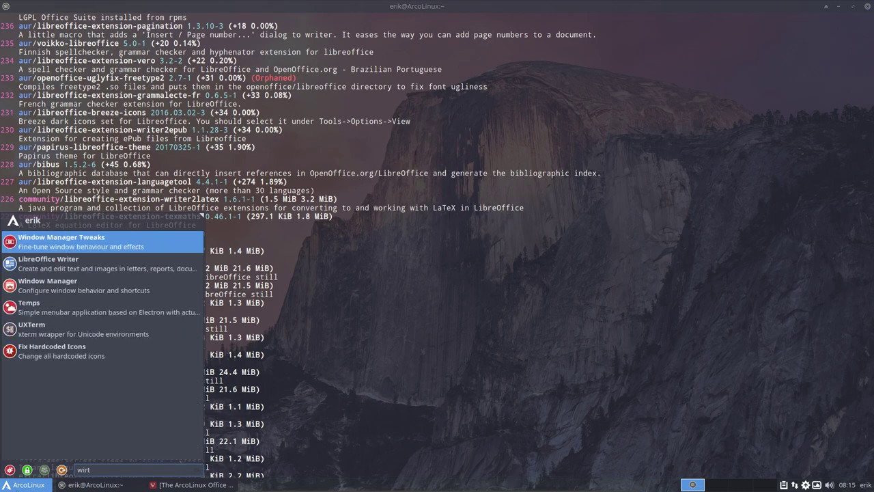
key("Down")
key("Return")
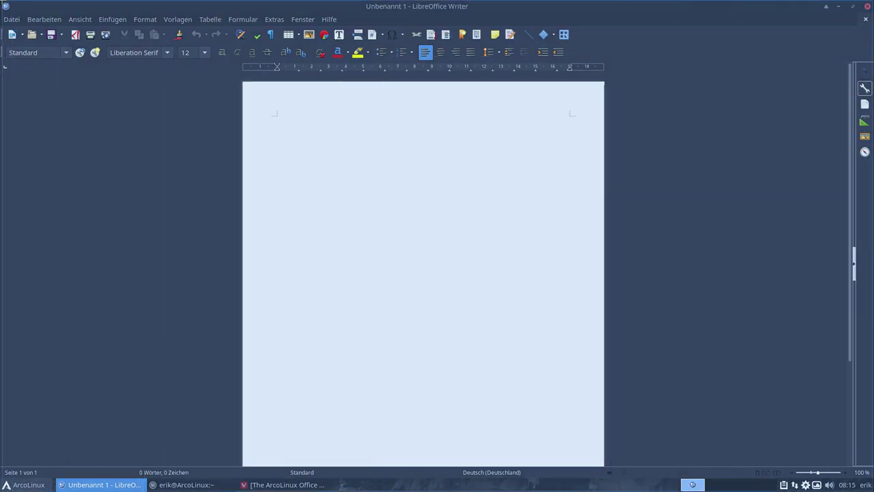
Step: Take a screenshot of Writer and save it as 'original-edited'
key("Print")
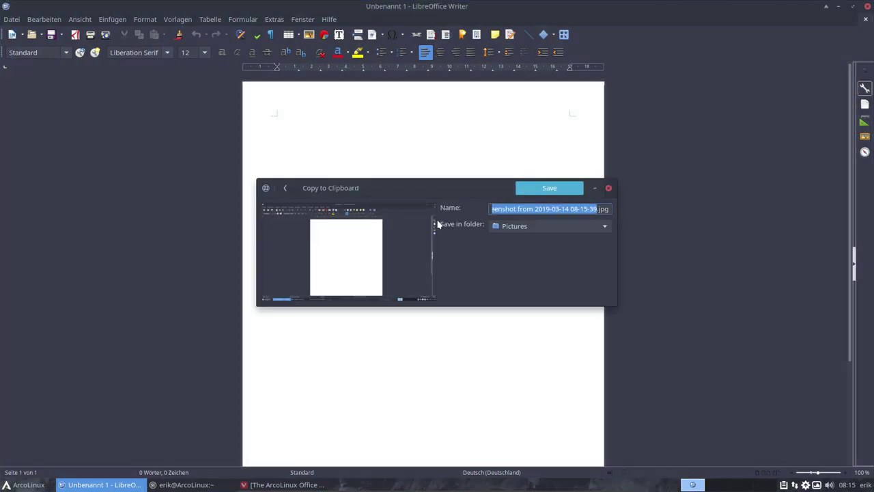
type("original")
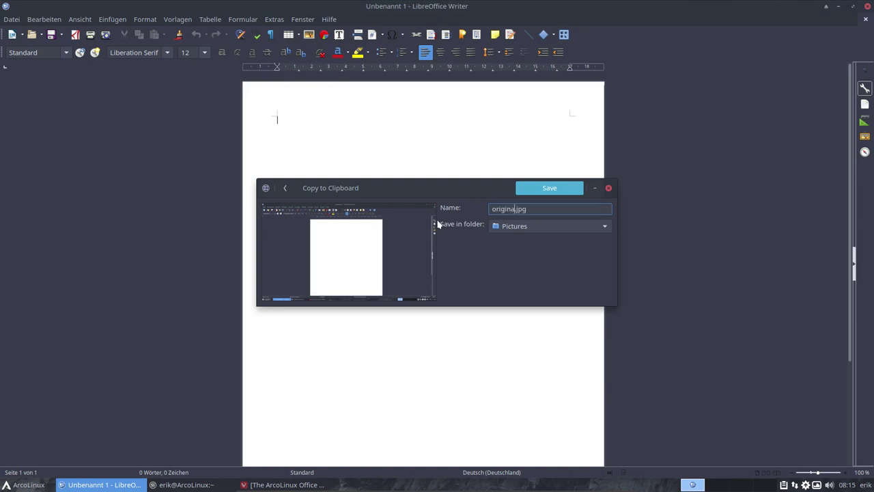
type("-")
type("edited")
key("Return")
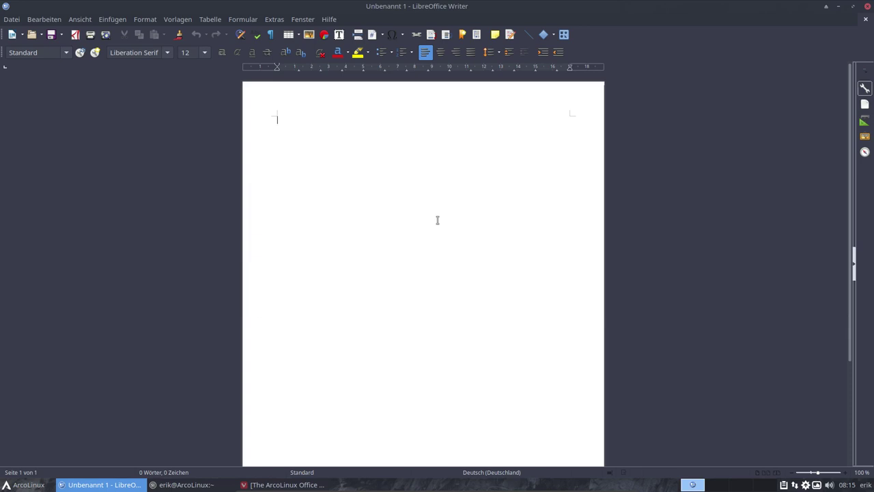
Step: Close Writer, cancel the selection, and search with 'yay libreoffice theme'
left_click(867, 6)
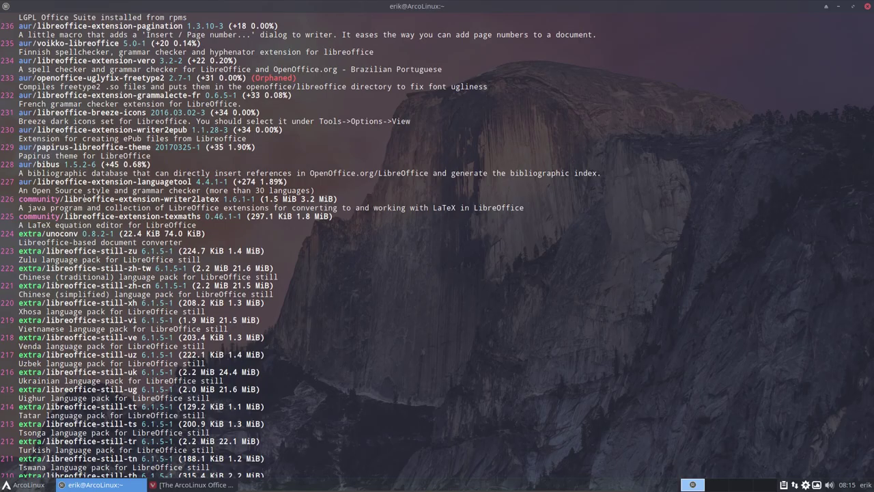
scroll(106, 285, "up", 20)
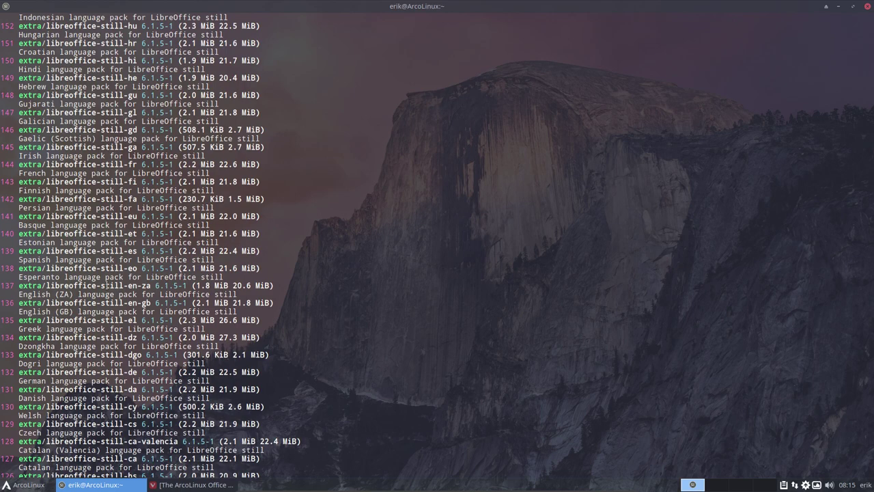
key("ctrl+c")
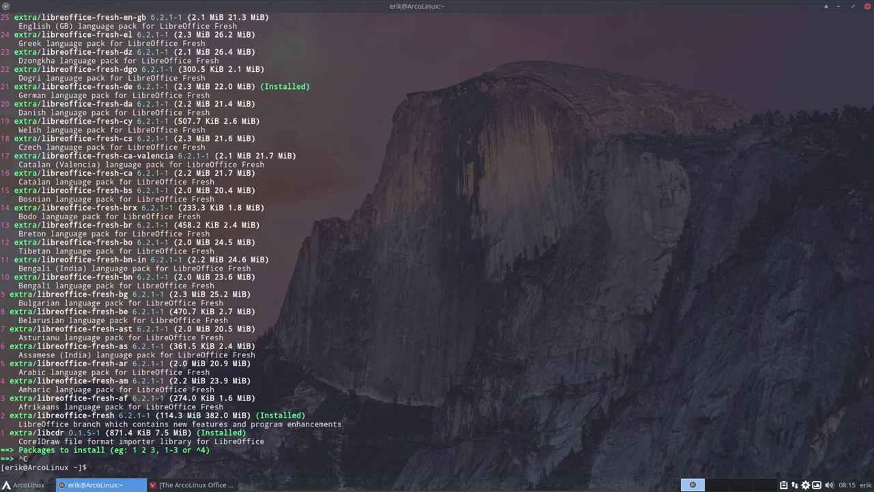
key("Up")
type("theme")
key("Return")
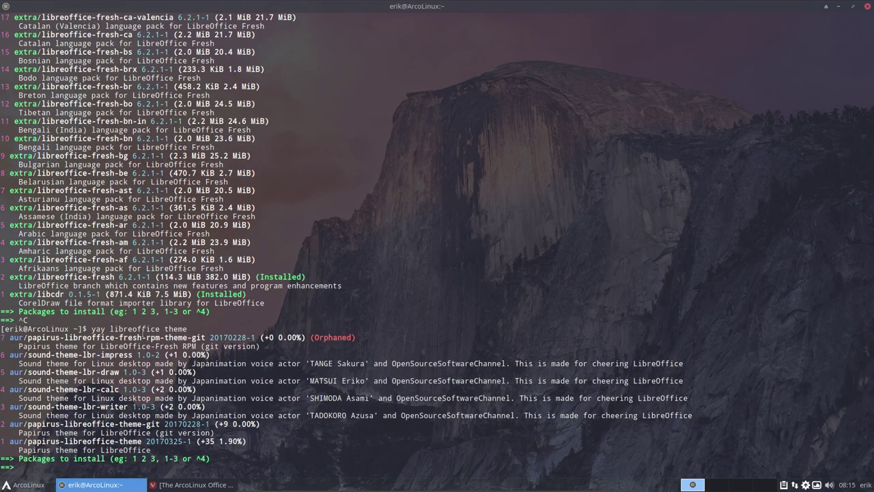
Step: Highlight the Orphaned marker, sound themes and papirus-libreoffice-theme lines in the results
left_click_drag(337, 334, 298, 334)
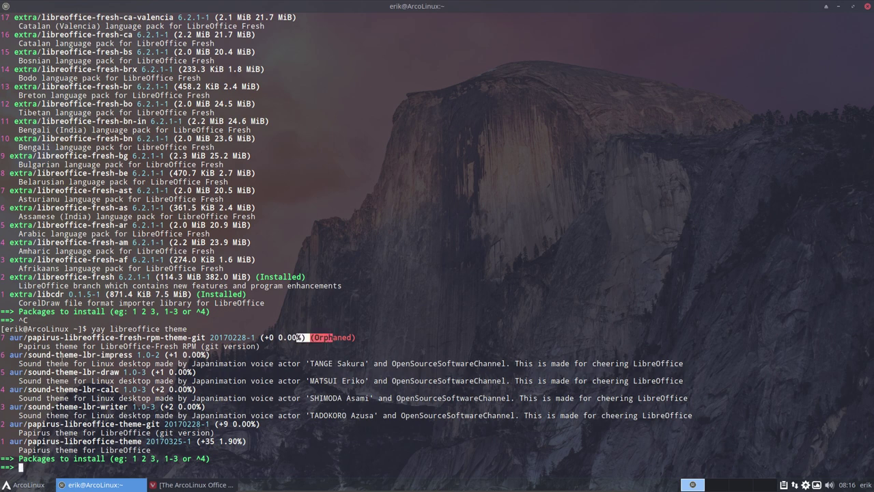
left_click(115, 351)
left_click_drag(14, 363, 88, 414)
left_click_drag(47, 433, 91, 424)
left_click(103, 451)
left_click_drag(142, 441, 54, 441)
left_click_drag(165, 441, 155, 441)
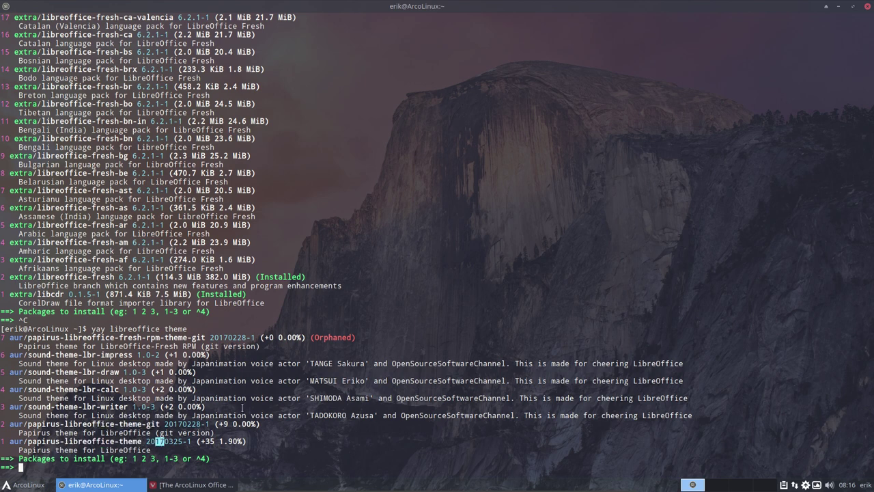
Step: Choose package 1, papirus-libreoffice-theme, skip the diffs and authorise with the password
type("1")
key("Return")
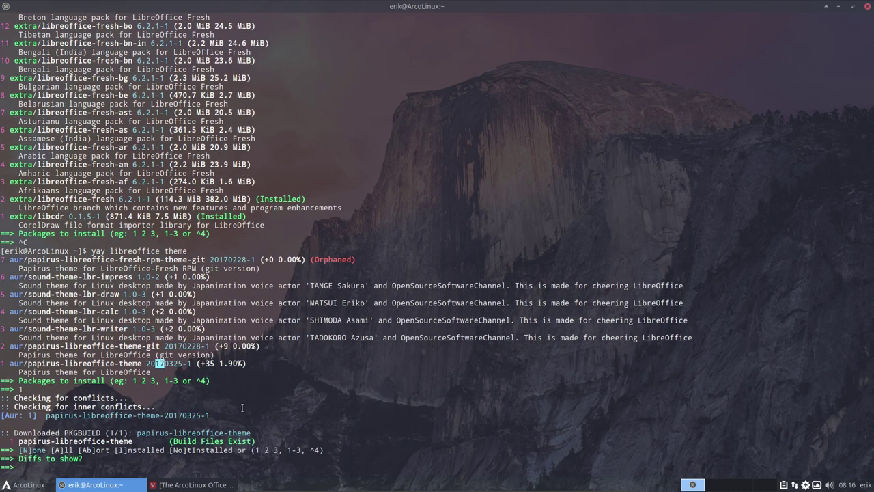
key("Return")
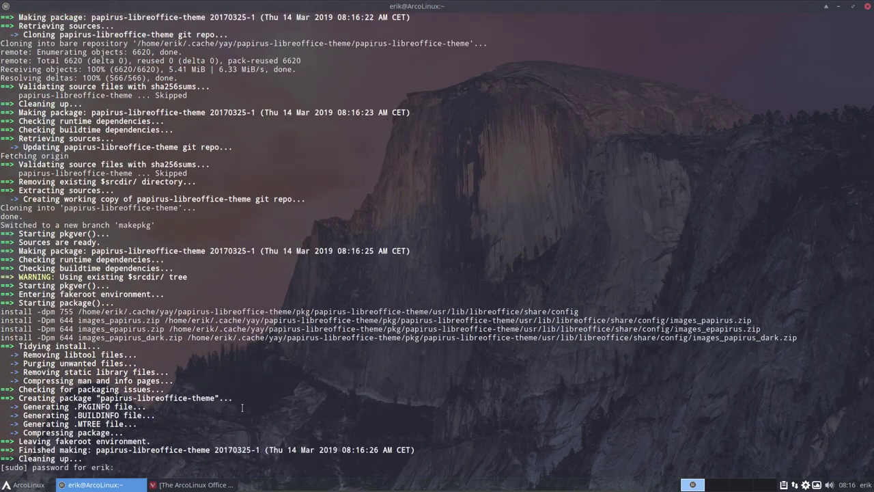
key("Return")
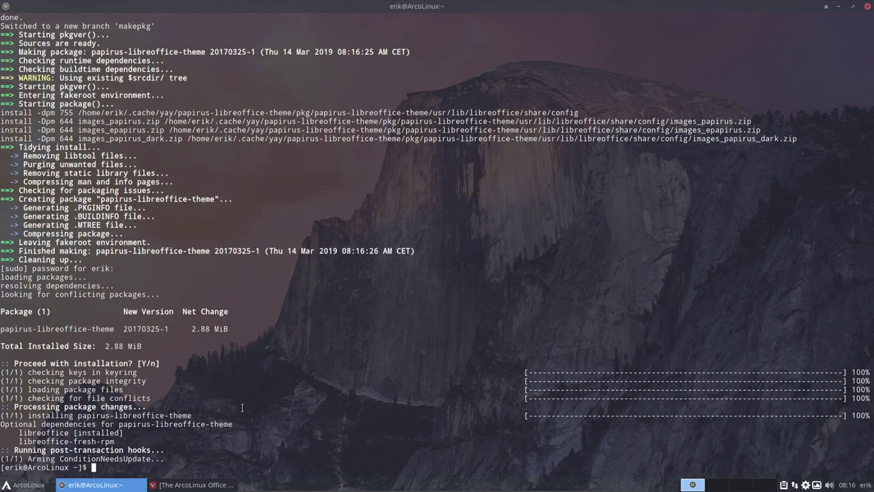
left_click(867, 6)
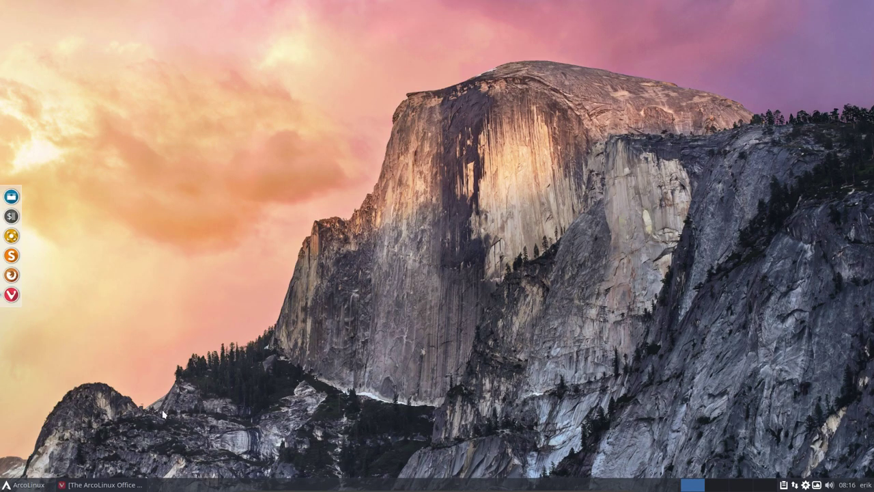
key("super")
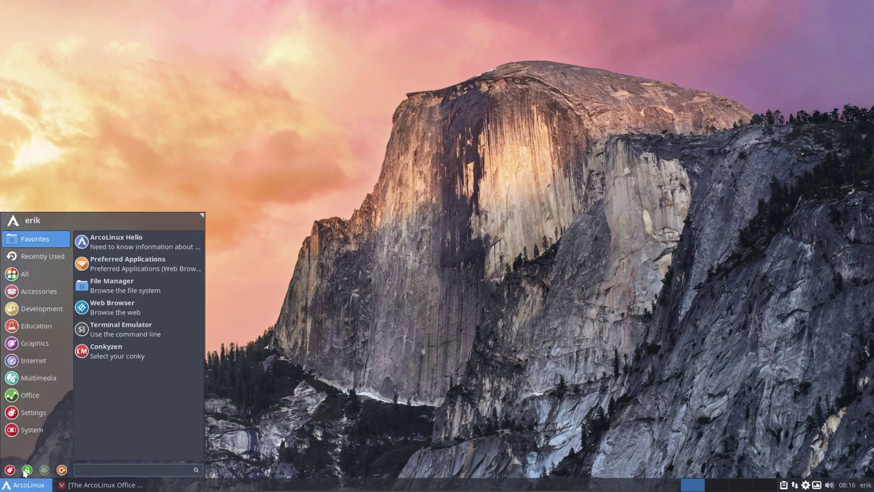
left_click(30, 394)
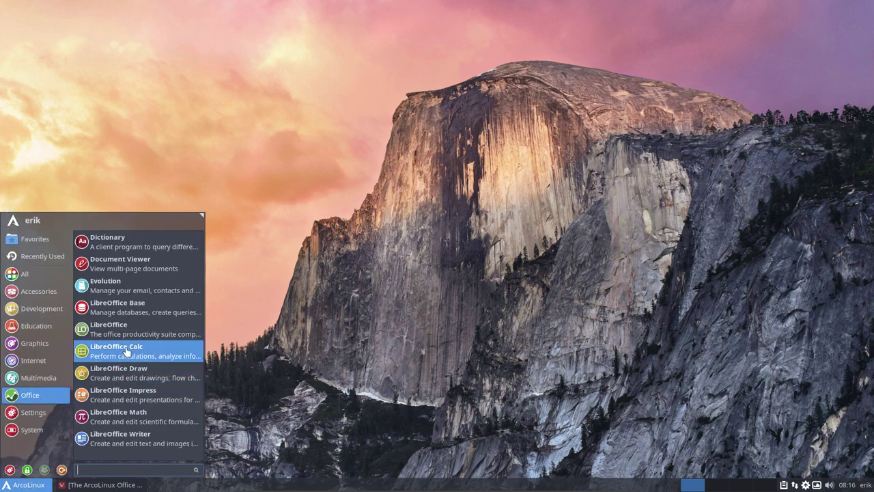
left_click(140, 437)
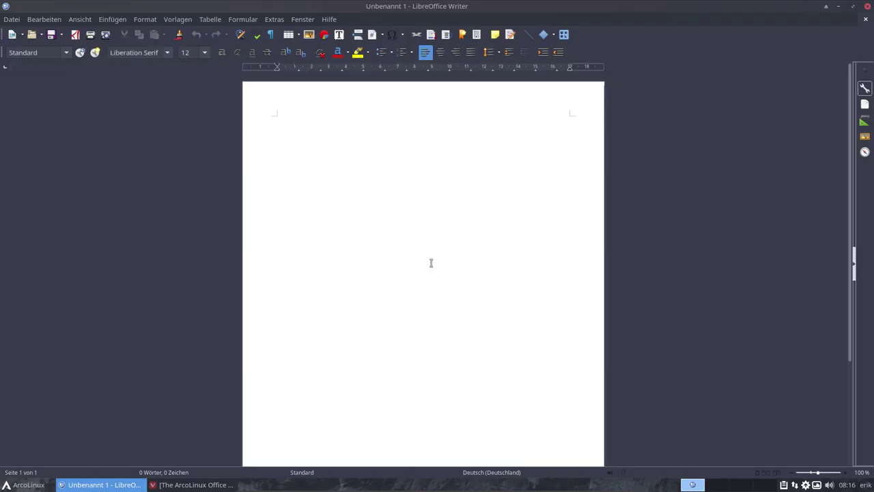
left_click(12, 22)
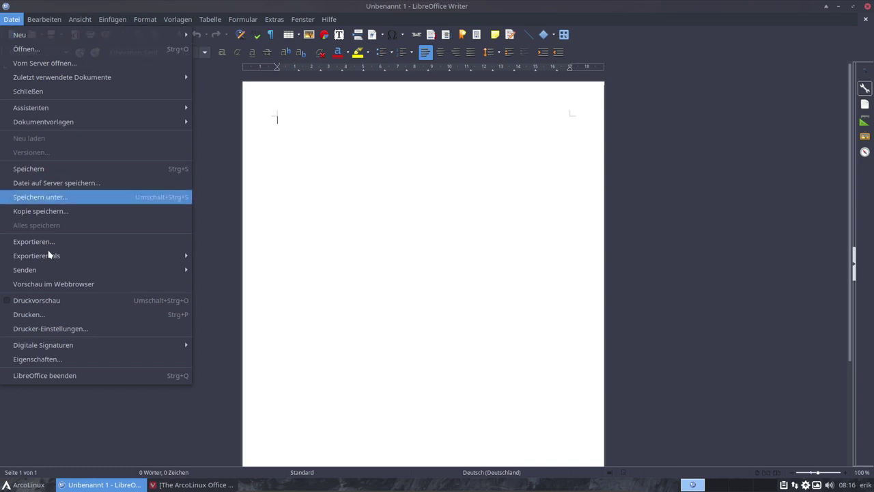
left_click(73, 359)
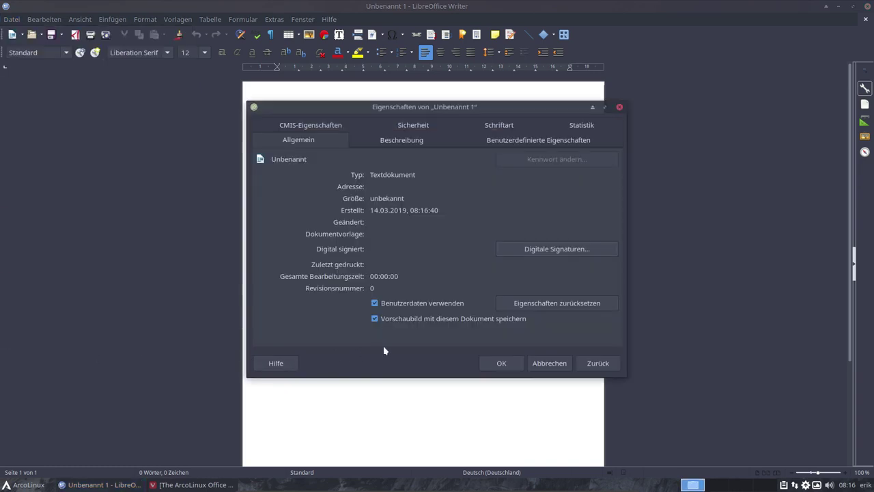
left_click(399, 139)
left_click(584, 139)
left_click(619, 106)
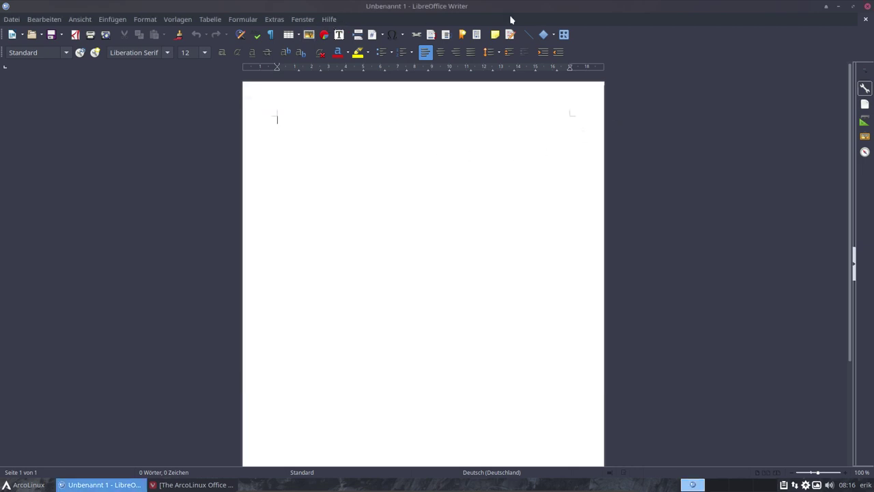
Step: Close Writer, start LibreOffice from the Office menu, and open Extras > Optionen
left_click(865, 7)
left_click(23, 485)
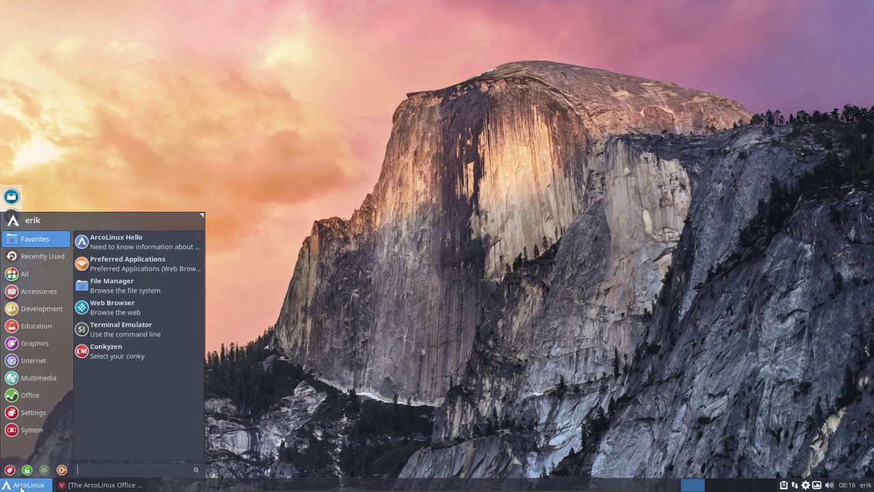
left_click(41, 394)
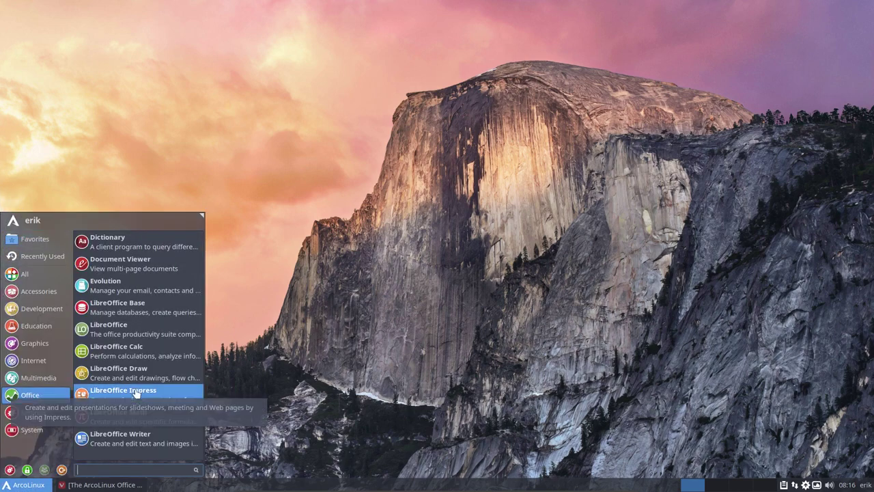
left_click(136, 328)
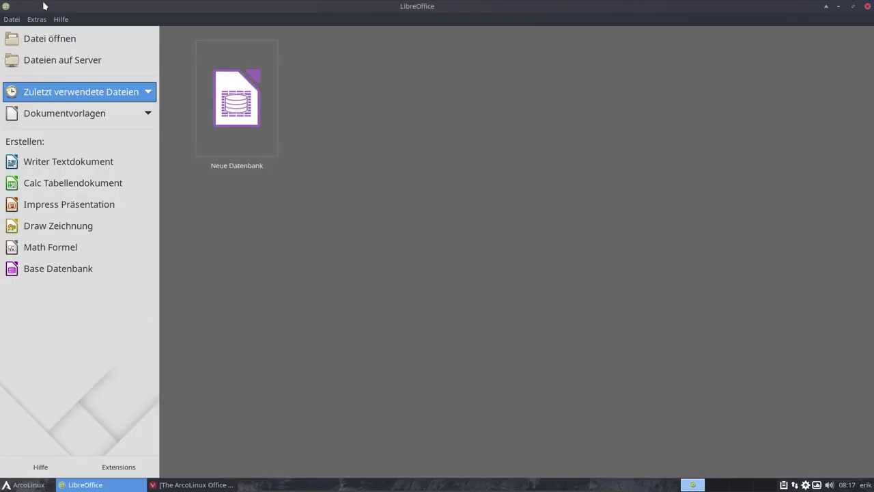
left_click(35, 20)
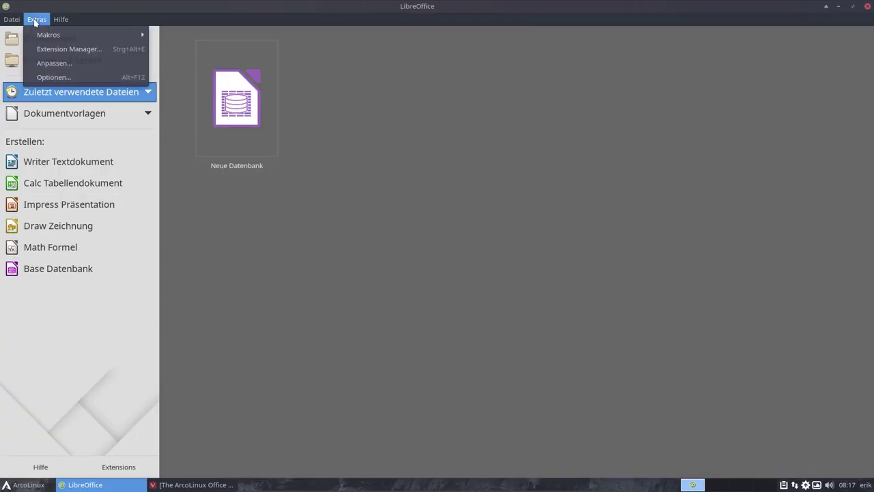
left_click(54, 78)
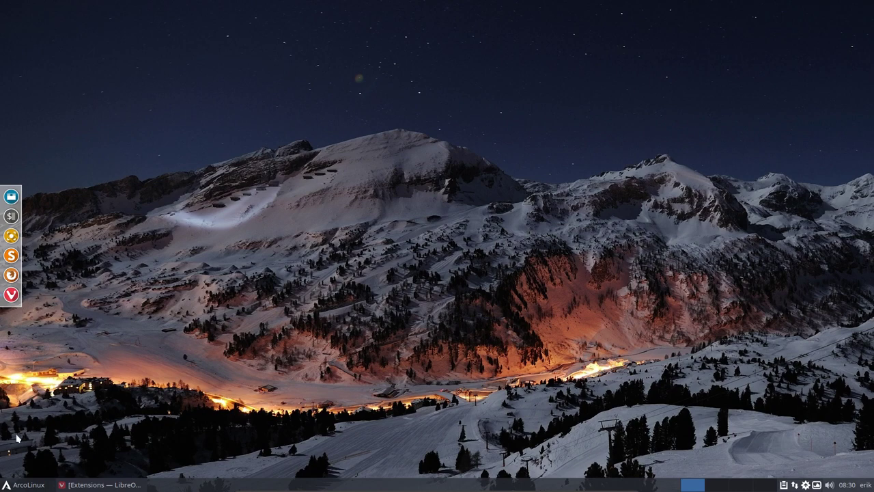
Step: Launch LibreOffice Writer by searching 'writ' in the application menu
left_click(31, 485)
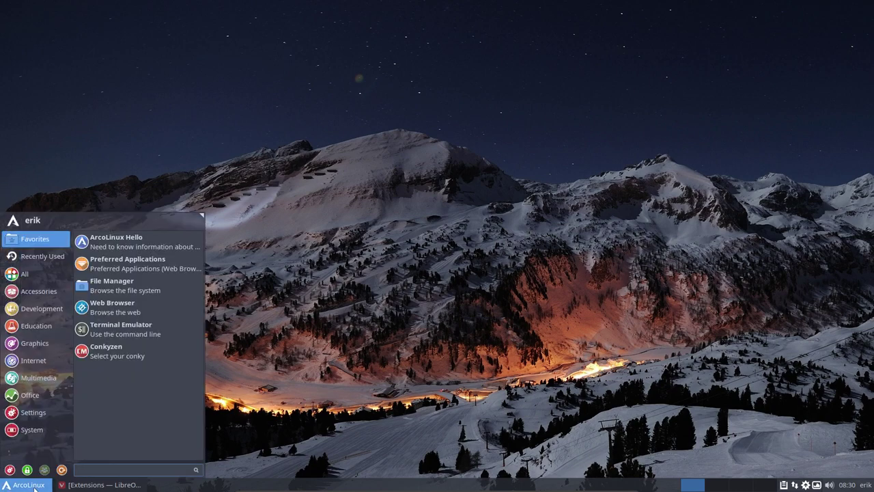
type("writ")
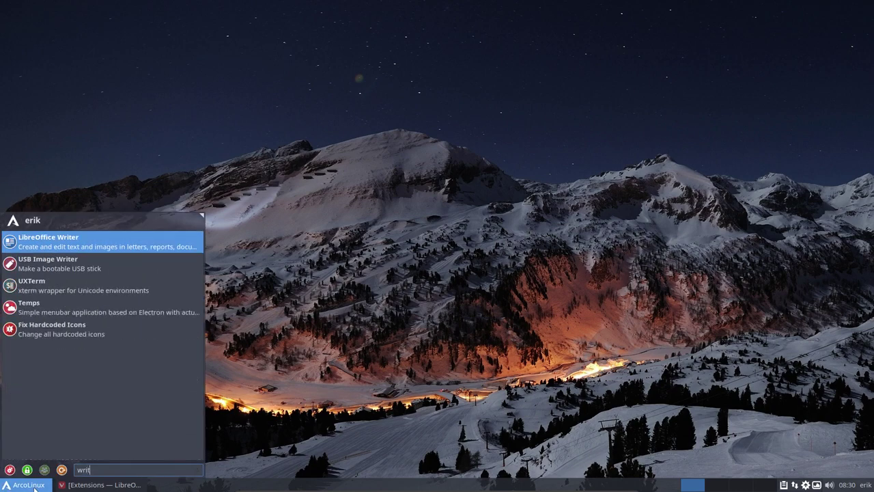
key("Return")
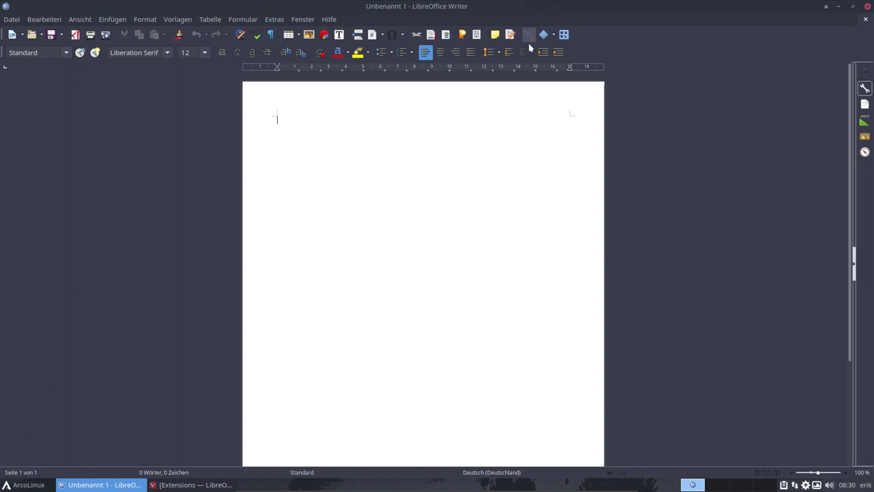
left_click(19, 485)
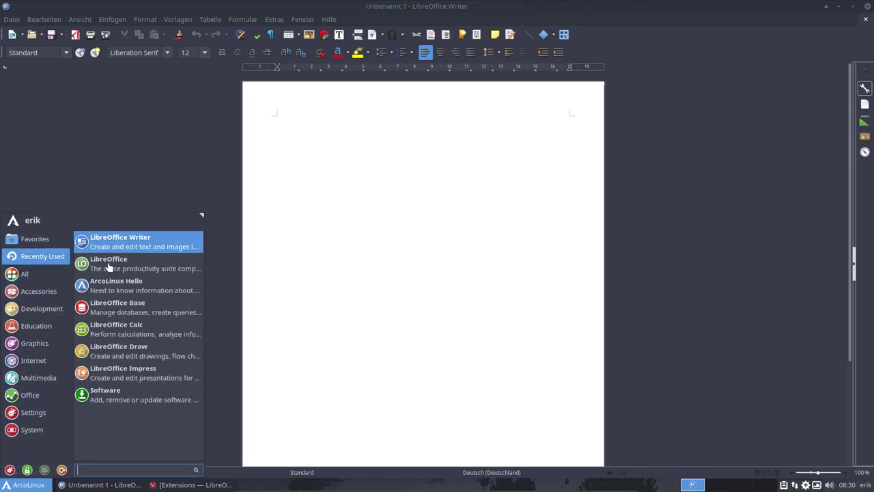
Step: Pick Papirus-Dark in Settings Manager's Appearance Icons list to replace Sardi Arc
left_click(214, 410)
left_click(9, 484)
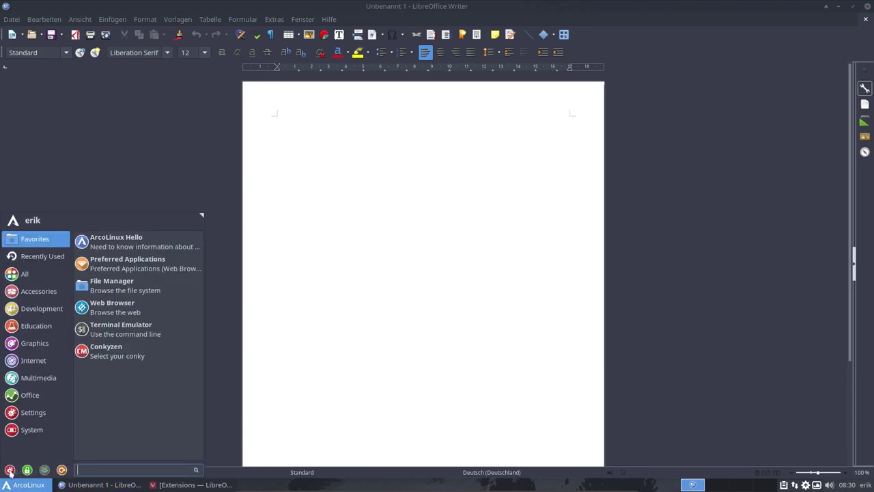
left_click(10, 470)
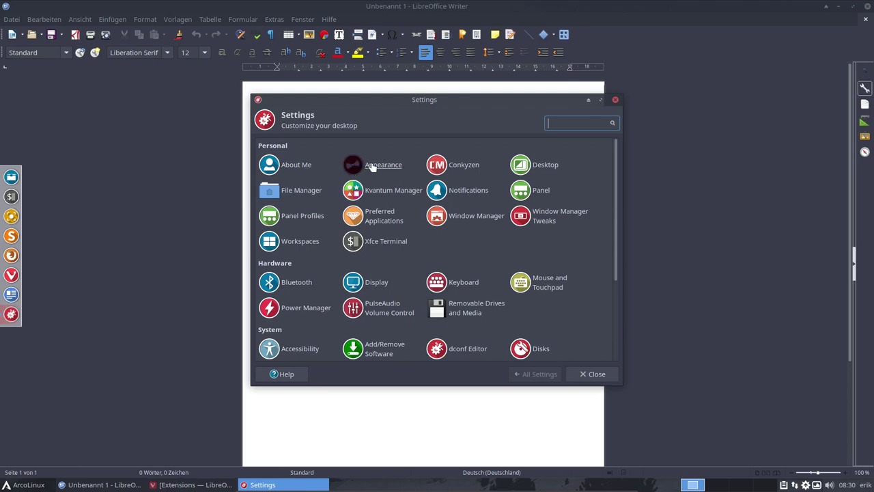
left_click(373, 167)
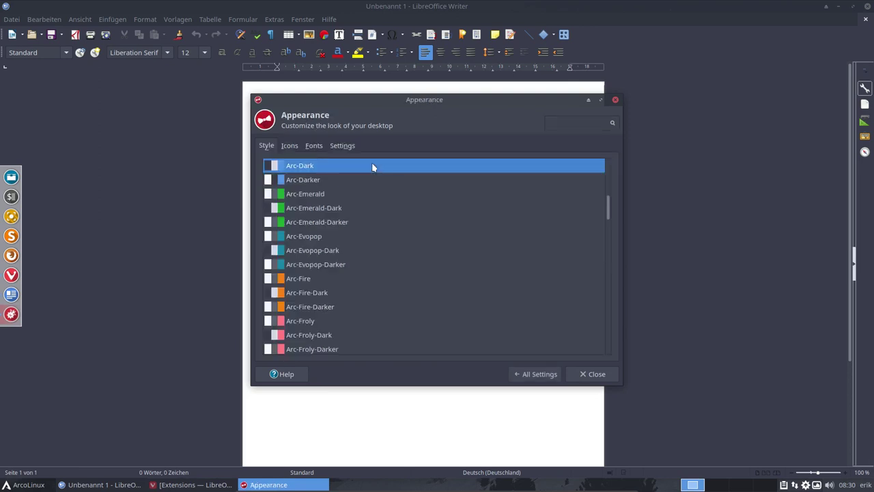
left_click(294, 150)
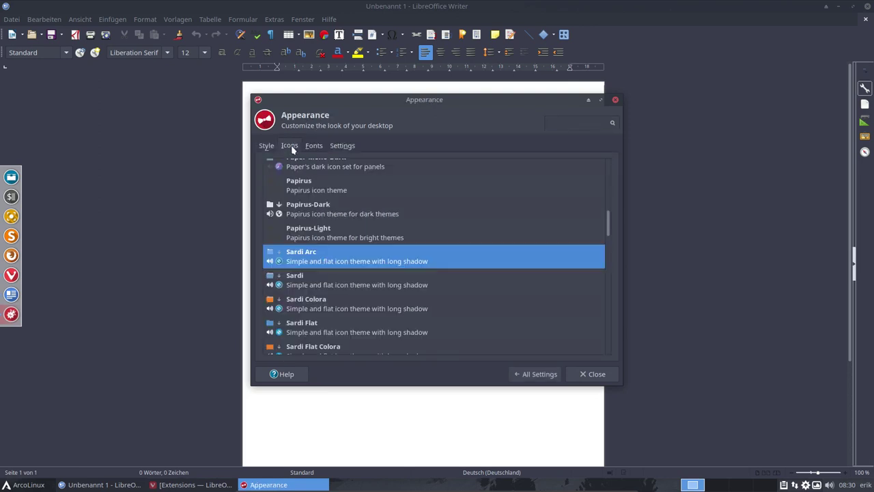
left_click(316, 214)
Step: Close Appearance and Writer, then relaunch Writer by searching 'writer' in the Whisker menu
left_click(597, 375)
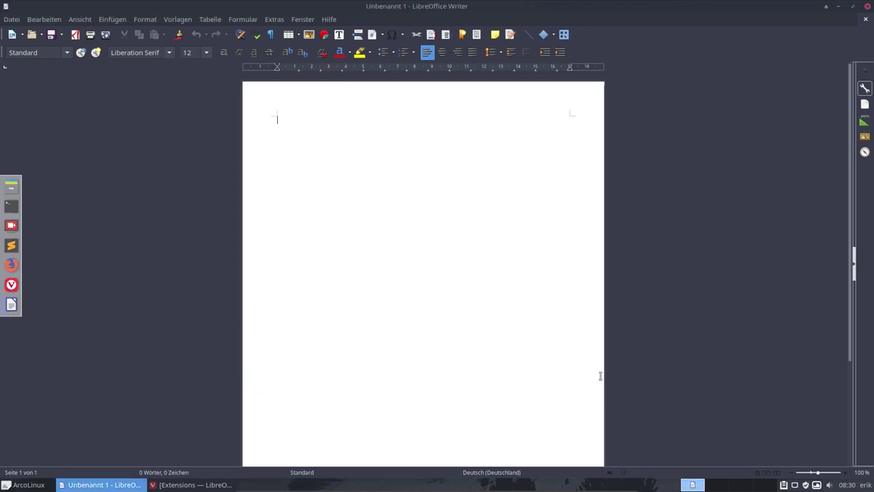
left_click(867, 6)
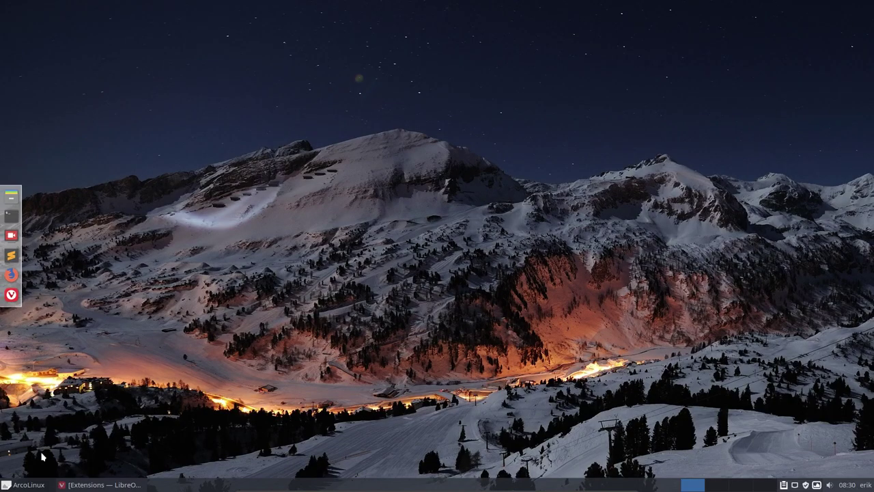
left_click(28, 485)
type("libr")
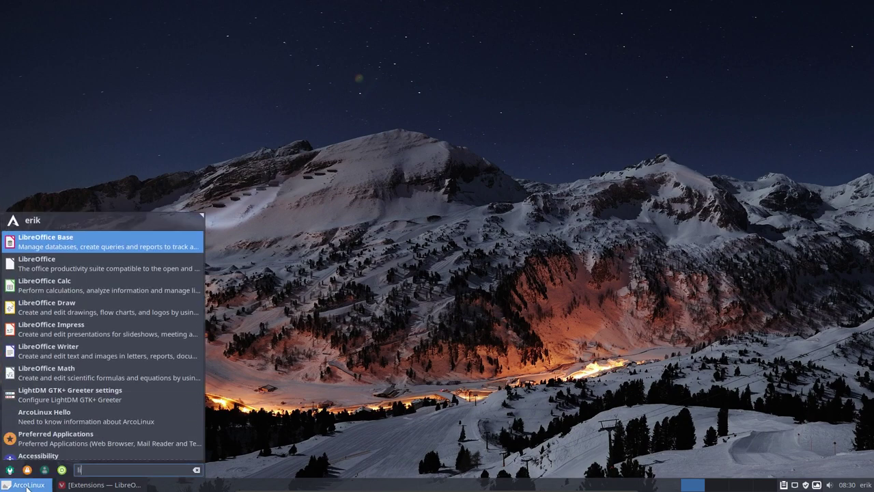
key("BackSpace")
key("BackSpace")
key("BackSpace")
key("BackSpace")
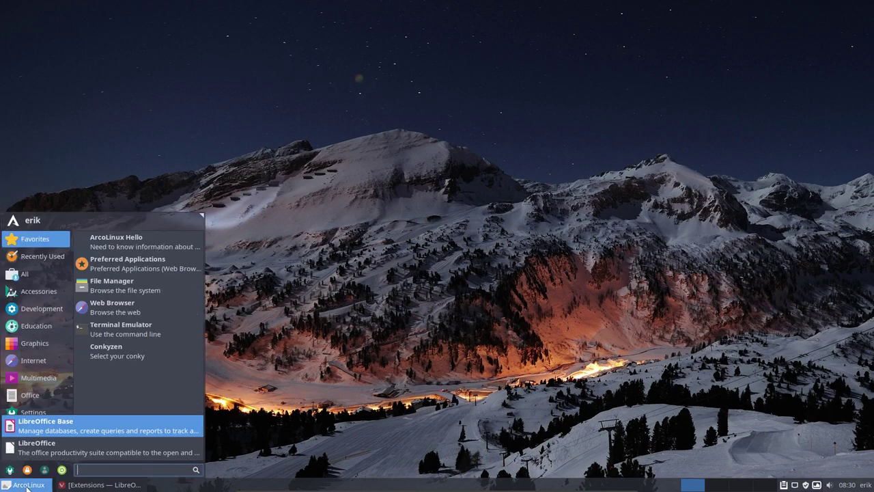
type("writer")
key("Return")
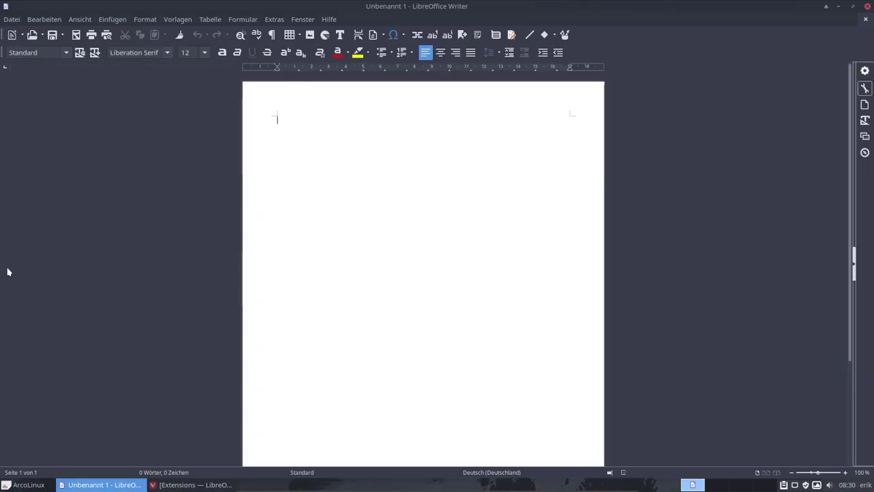
Step: Pin Writer's dock icon with Keep in Dock, then close Writer
mouse_move(2, 273)
right_click(14, 310)
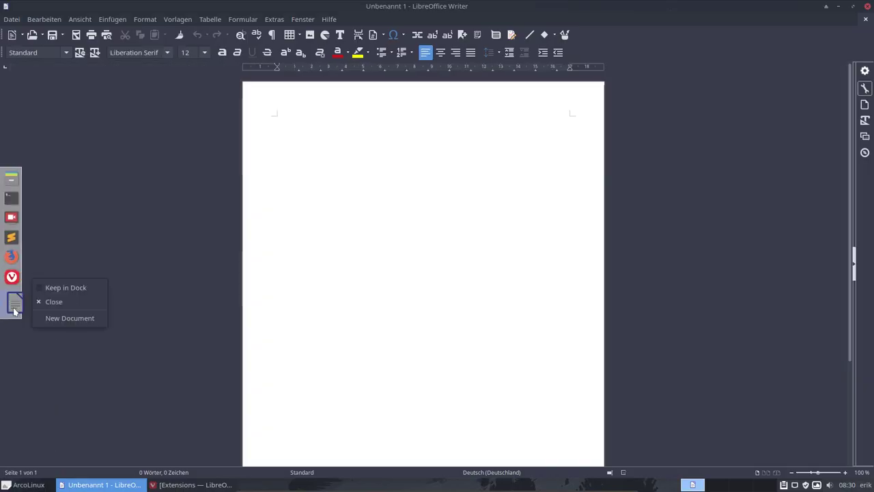
left_click(70, 288)
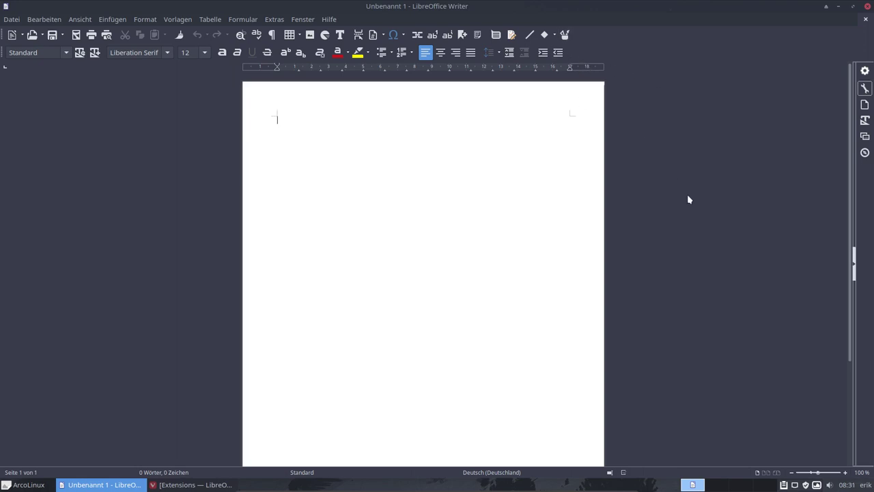
left_click(869, 7)
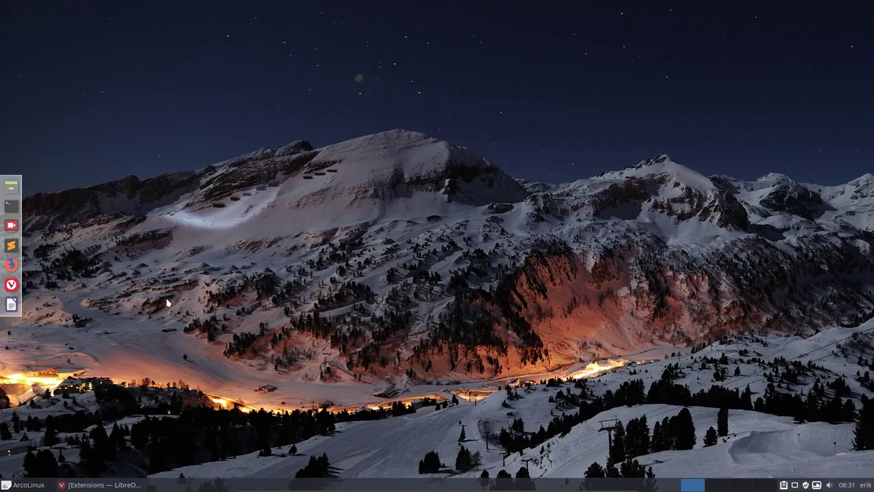
Step: Select Sardi Arc in Settings Manager > Appearance > Icons, then close Appearance
left_click(25, 484)
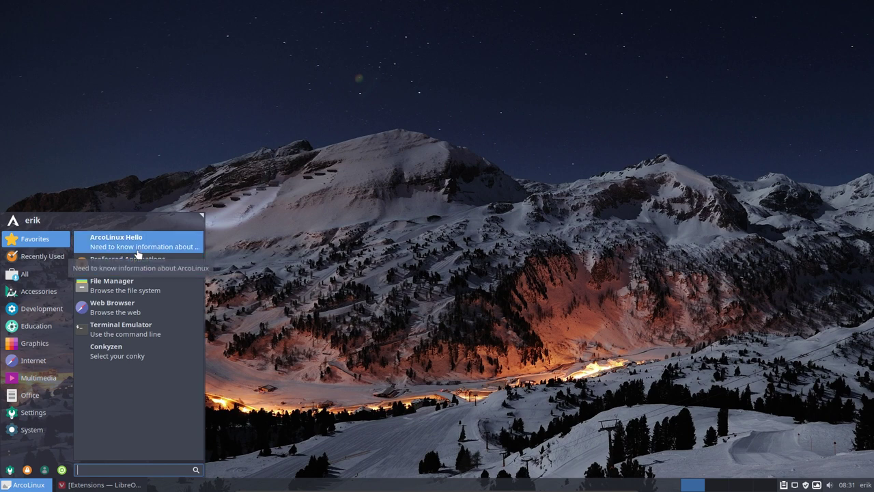
left_click(238, 246)
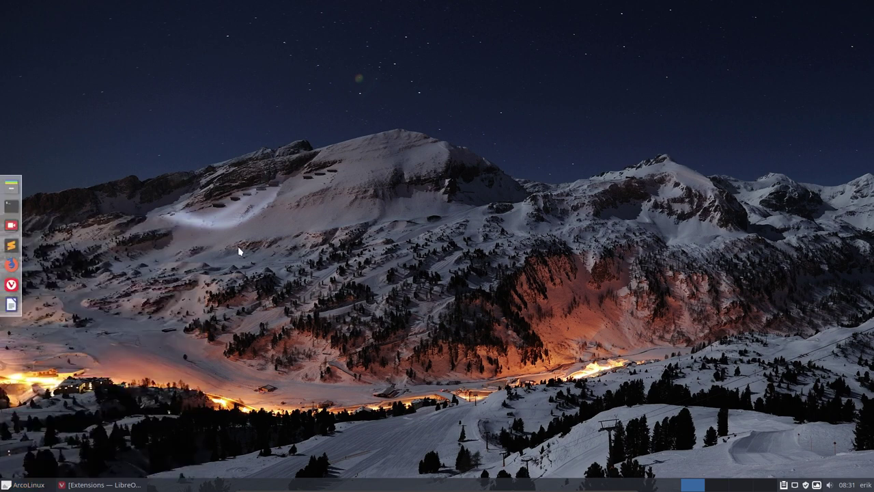
left_click(28, 482)
left_click(10, 470)
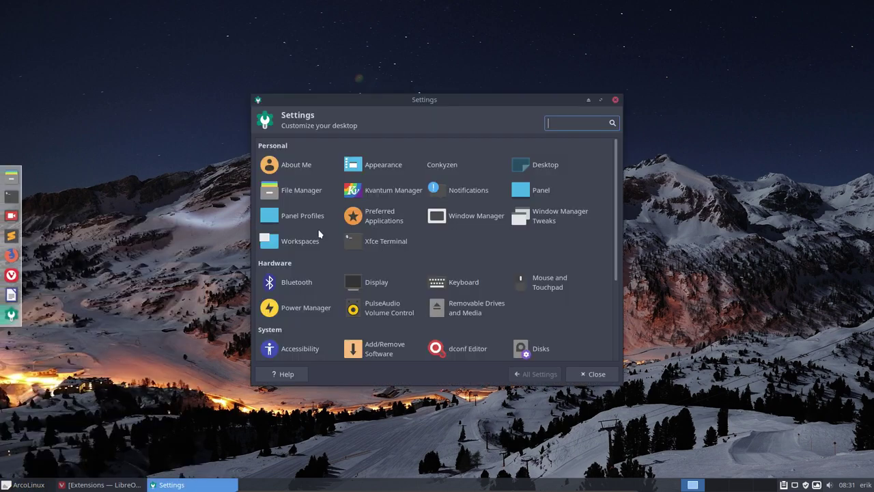
left_click(389, 169)
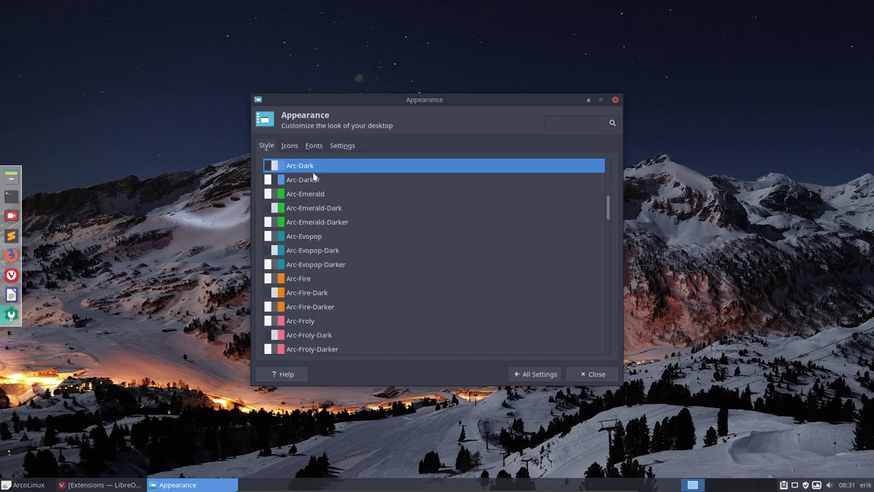
left_click(294, 147)
left_click(326, 309)
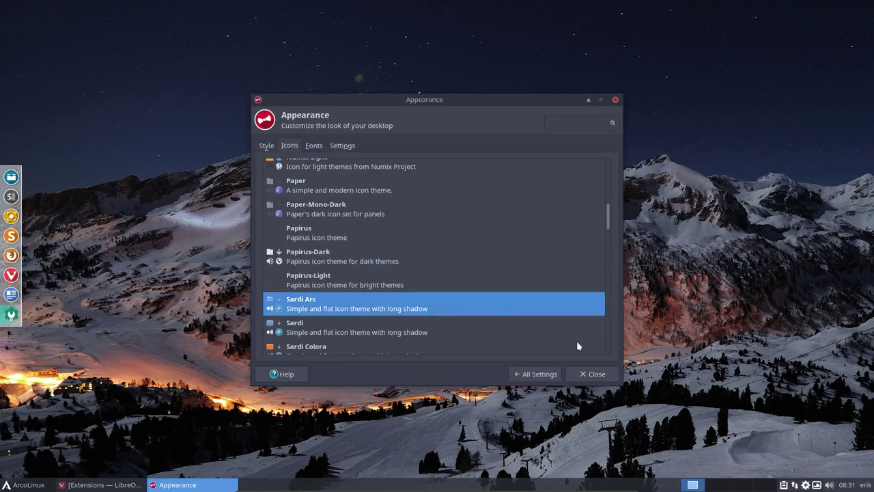
left_click(595, 374)
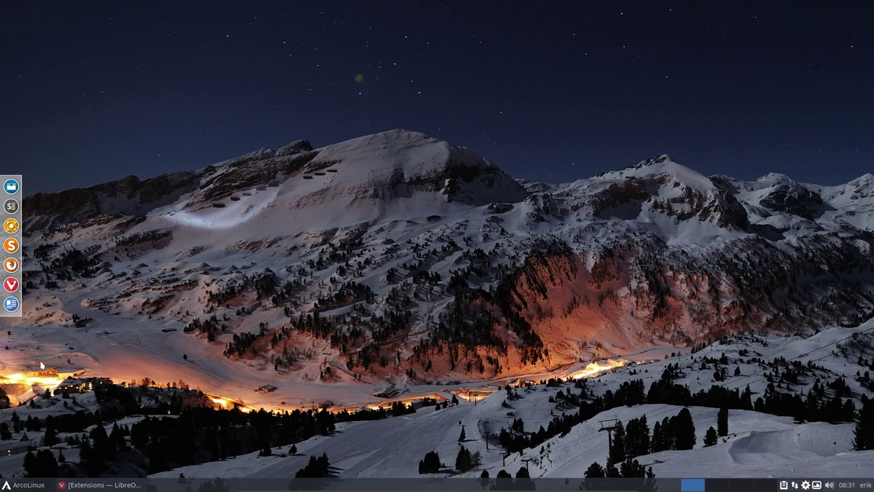
Step: Launch a blank Writer document and open Extras > Optionen at LibreOffice > Personalisierung
left_click(14, 309)
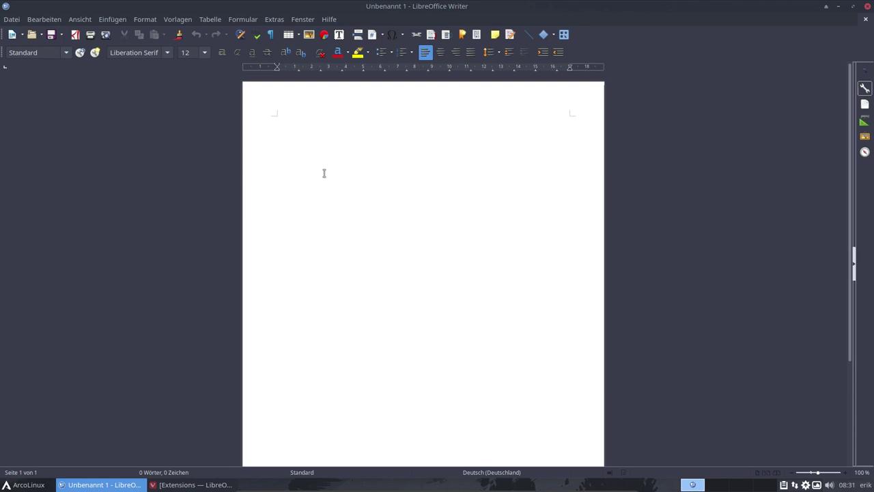
left_click(273, 20)
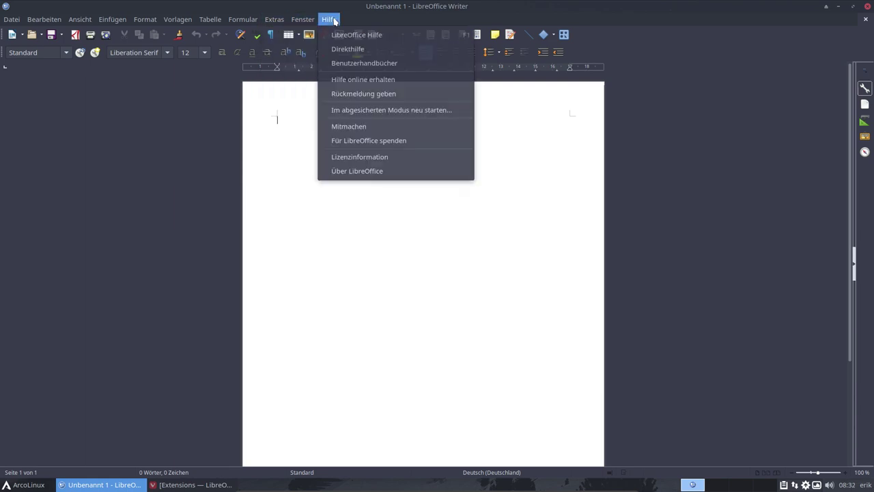
mouse_move(274, 20)
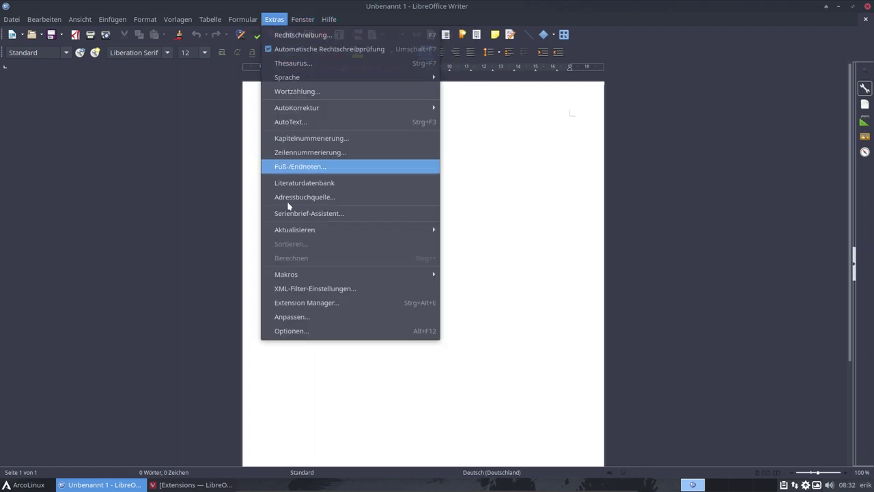
left_click(301, 331)
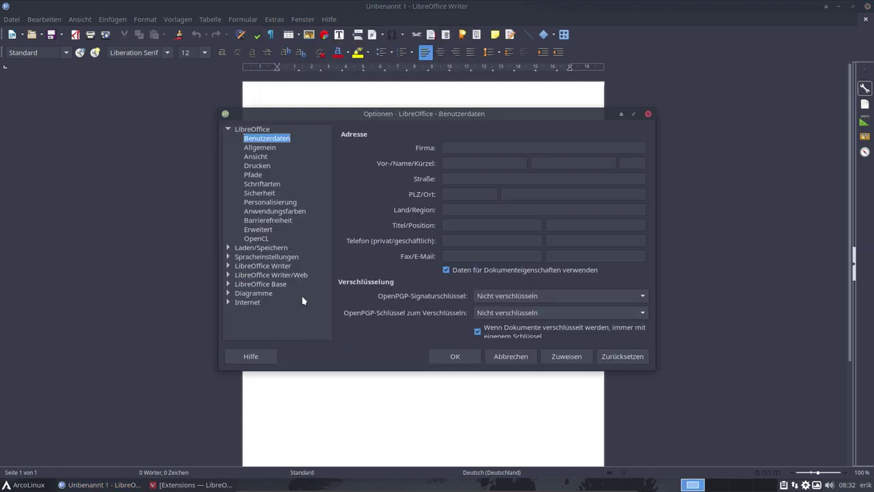
left_click(228, 130)
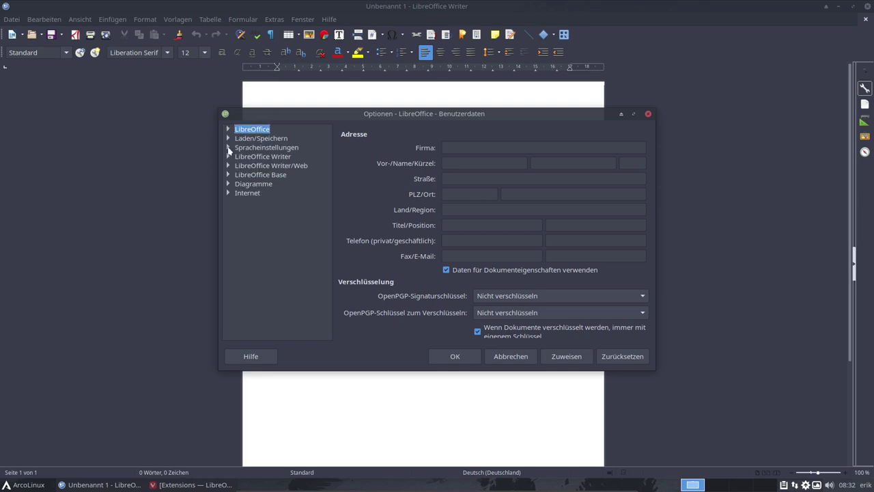
left_click(228, 129)
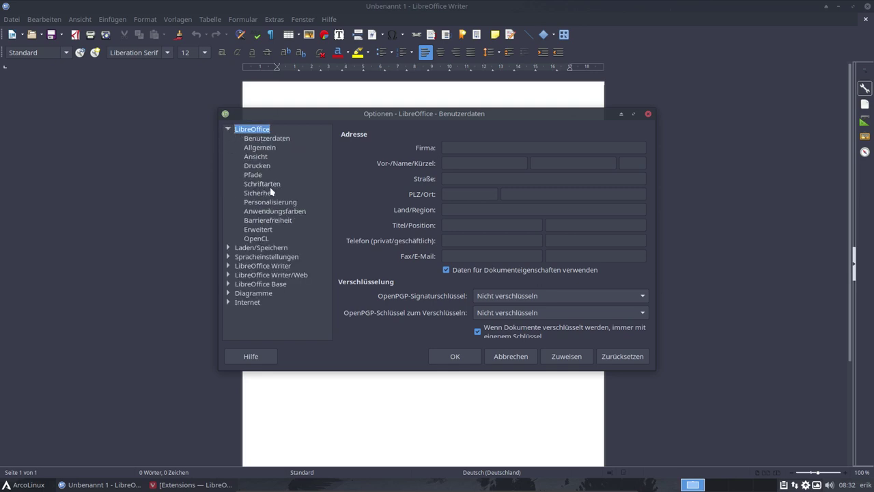
left_click(271, 204)
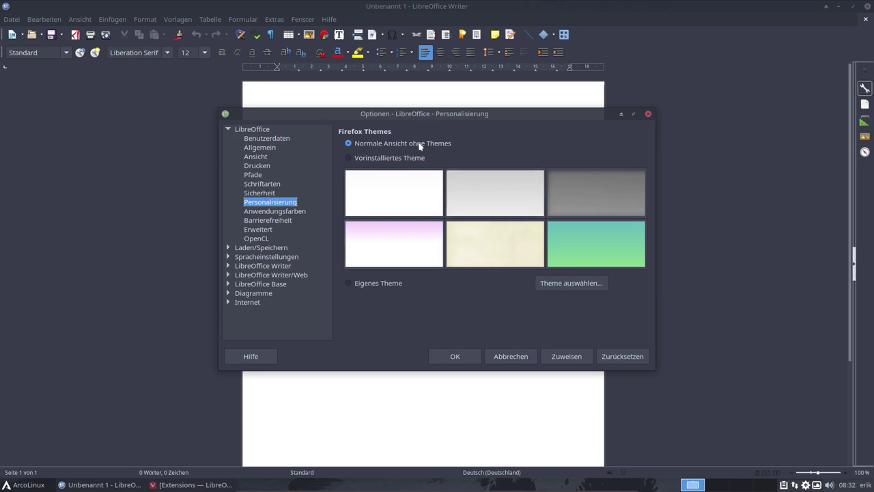
Step: On the Ansicht page, keep toolbar, sidebar and notebookbar icon sizes on Automatic
left_click(258, 157)
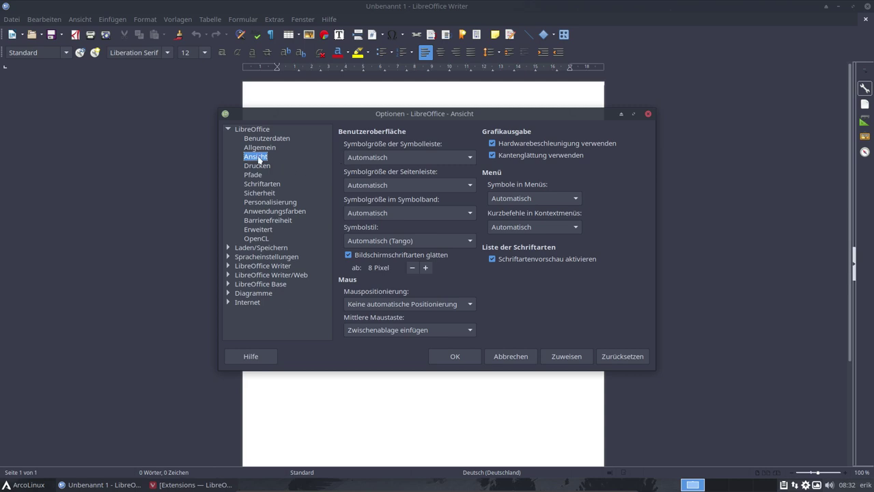
left_click(382, 160)
left_click(381, 159)
left_click(378, 187)
left_click(376, 195)
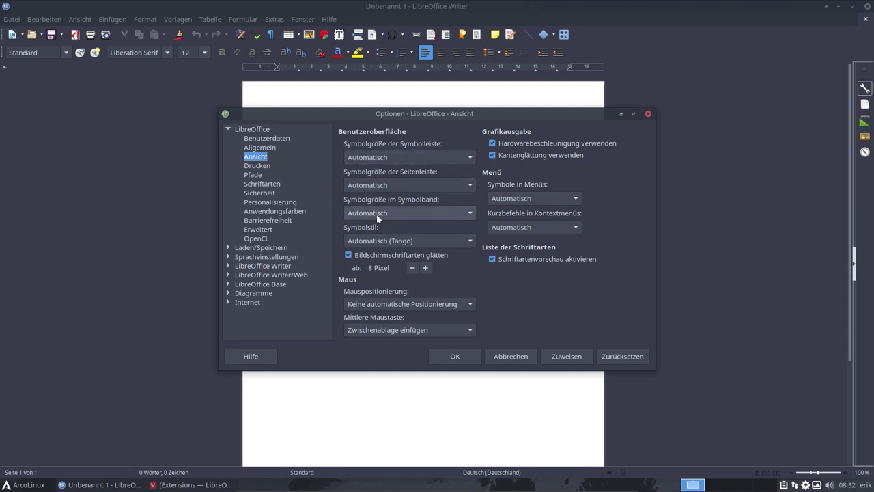
left_click(378, 214)
left_click(380, 222)
Step: Set Symbolstil to Papirus and apply it with Zuweisen
left_click(379, 240)
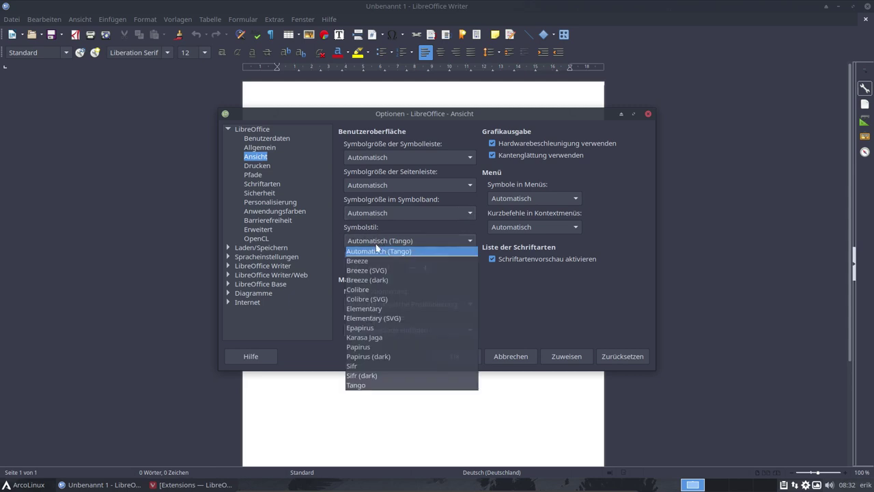
left_click(513, 294)
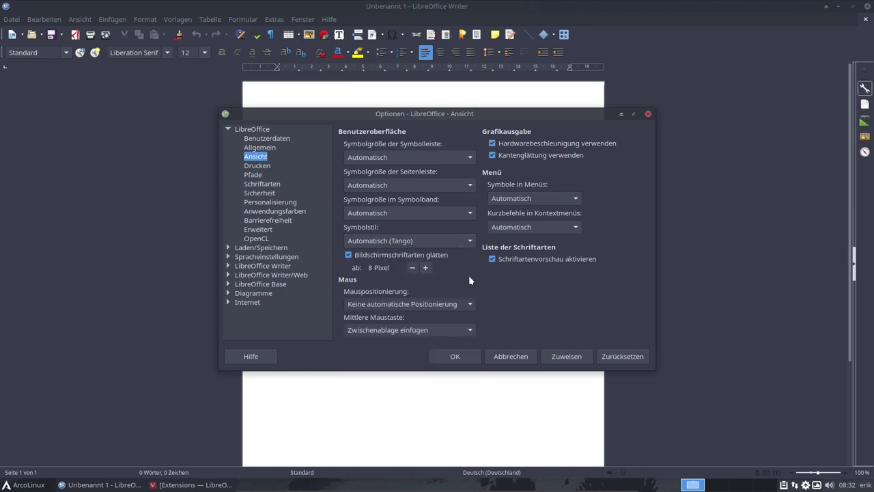
left_click(378, 242)
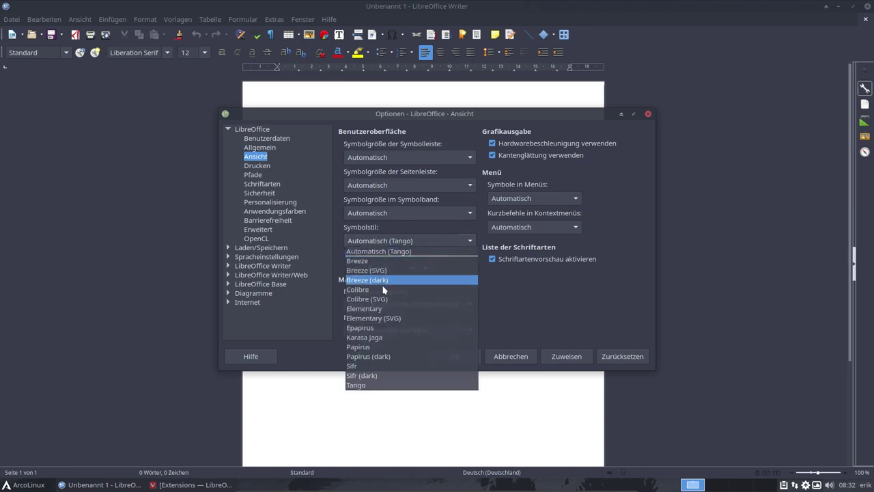
left_click(364, 349)
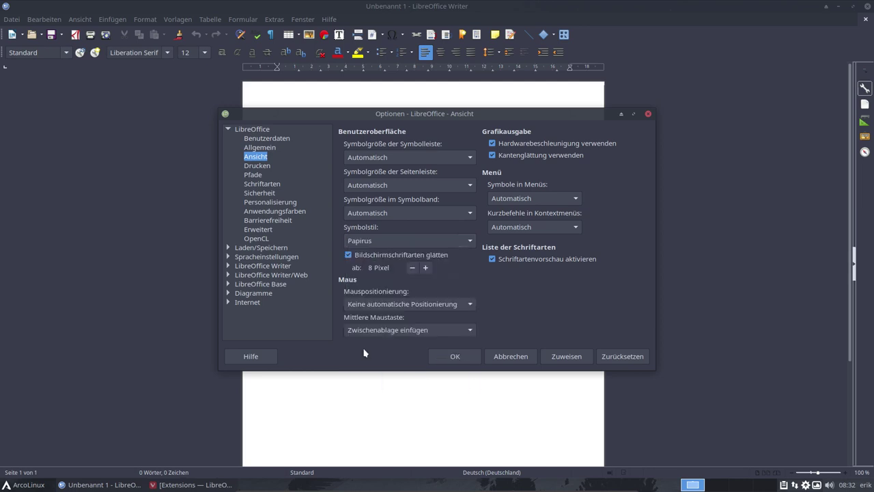
left_click(562, 360)
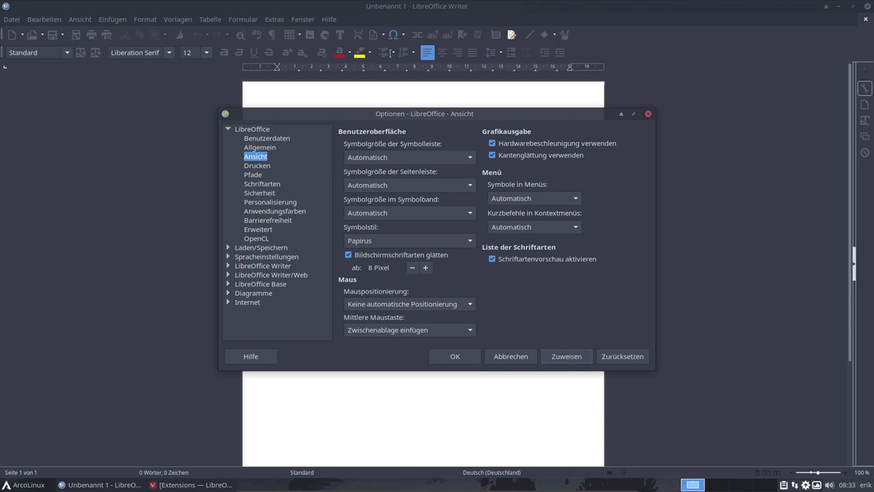
Step: Switch the Symbolstil to Papirus (dark) and apply it
left_click_drag(528, 114, 501, 116)
left_click(362, 240)
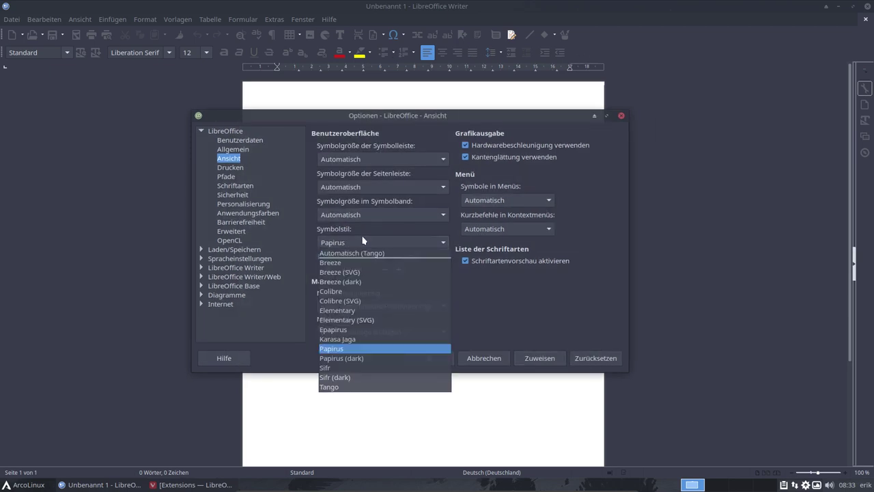
left_click(365, 348)
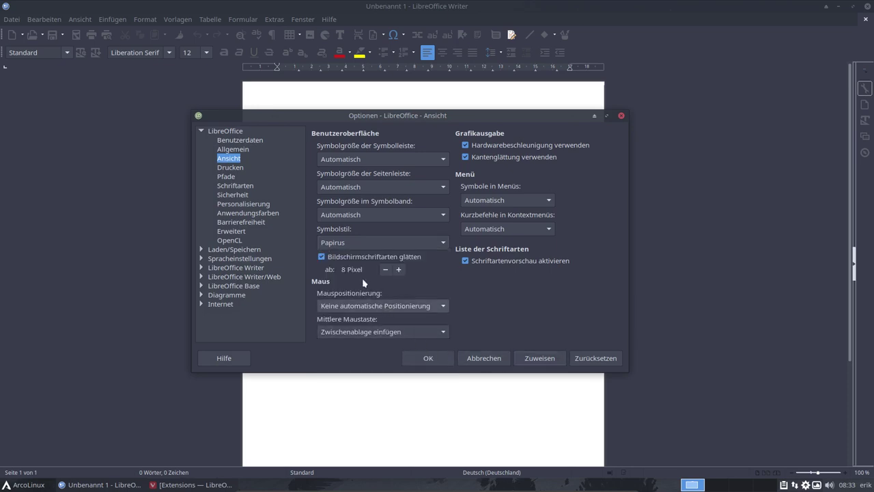
left_click(362, 242)
left_click(355, 359)
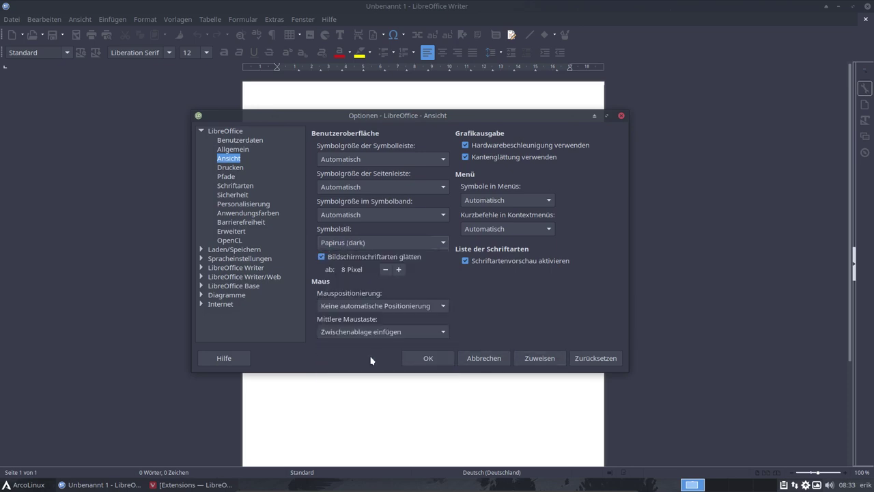
left_click(534, 360)
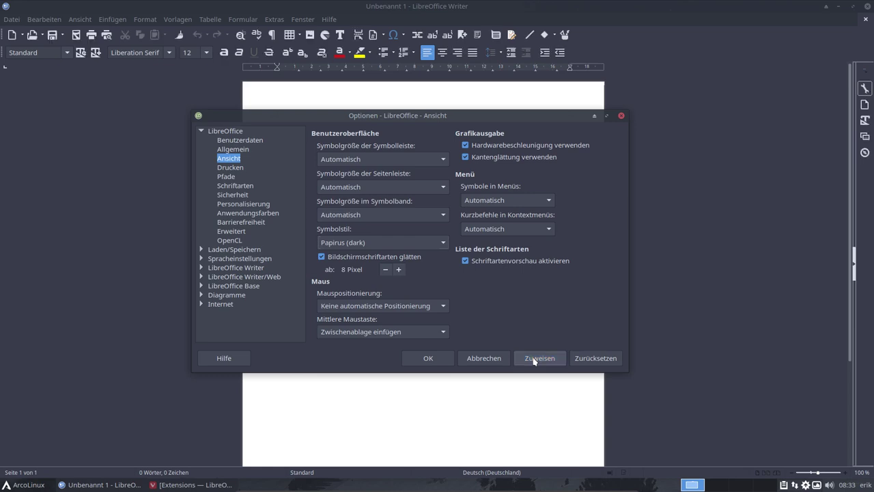
Step: Try Sifr, then Sifr (dark), applying each icon style with Zuweisen
left_click(369, 242)
left_click(335, 368)
left_click(527, 360)
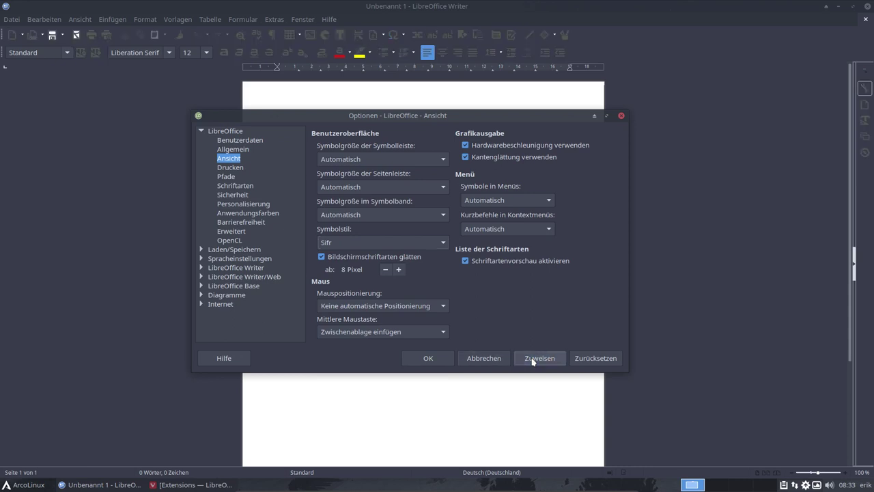
left_click(349, 242)
left_click(334, 377)
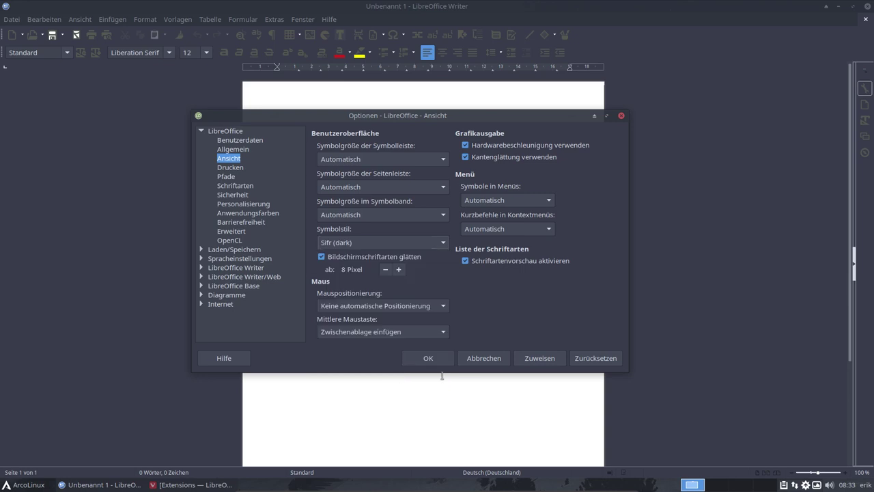
left_click(537, 359)
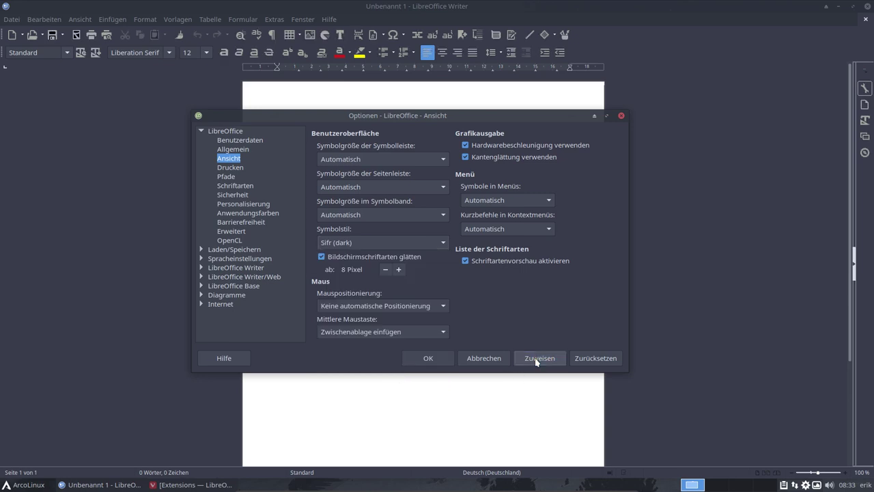
Step: Keep Sifr (dark) and close the Options dialog with OK
left_click(363, 245)
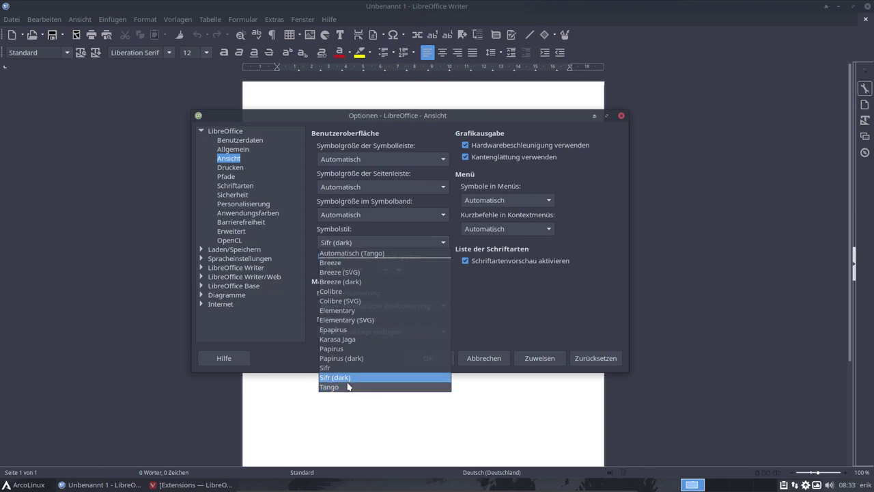
left_click(480, 284)
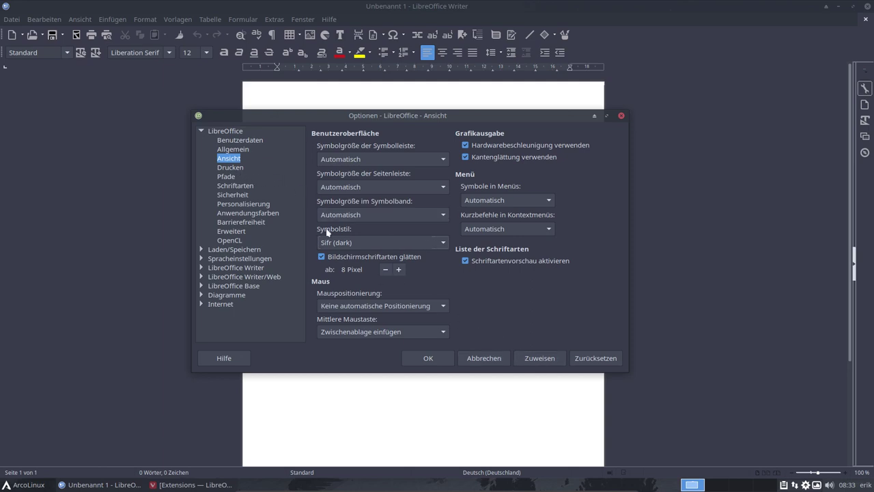
left_click(428, 357)
left_click(280, 20)
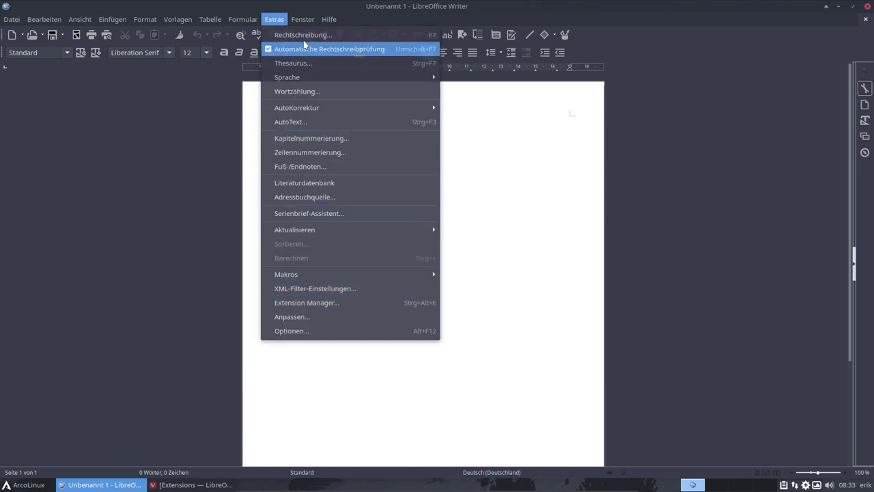
mouse_move(302, 20)
mouse_move(235, 20)
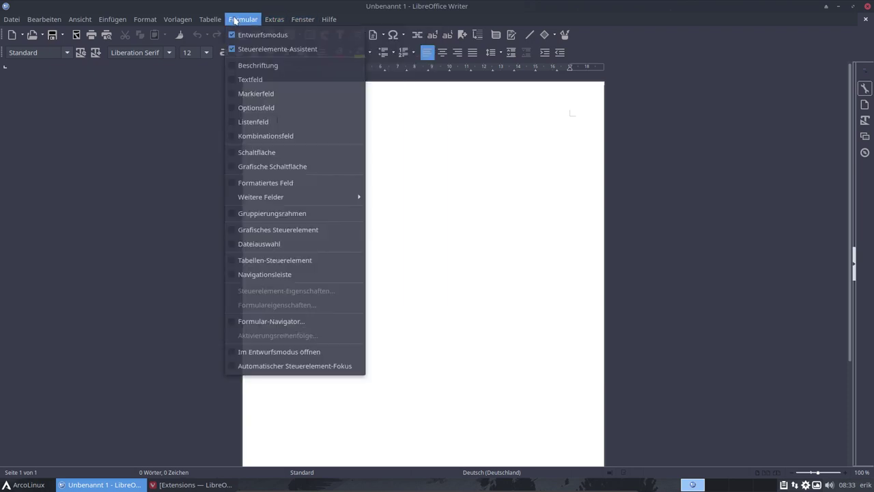
mouse_move(167, 21)
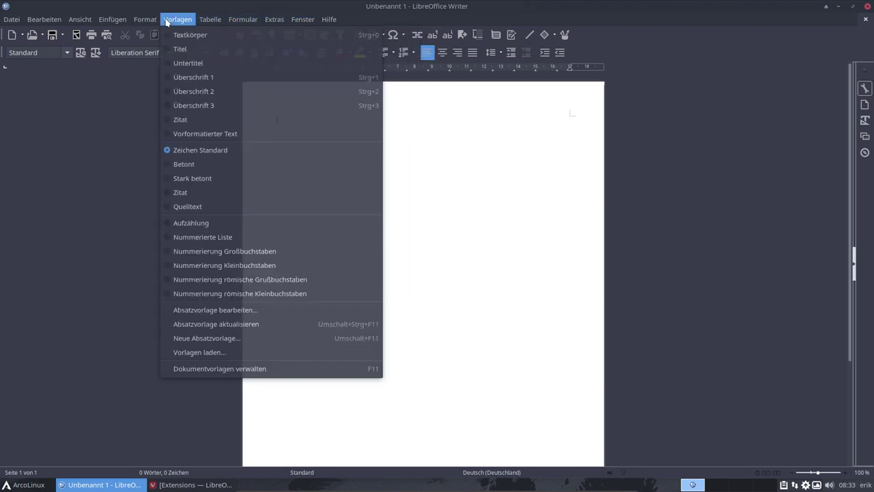
left_click(78, 306)
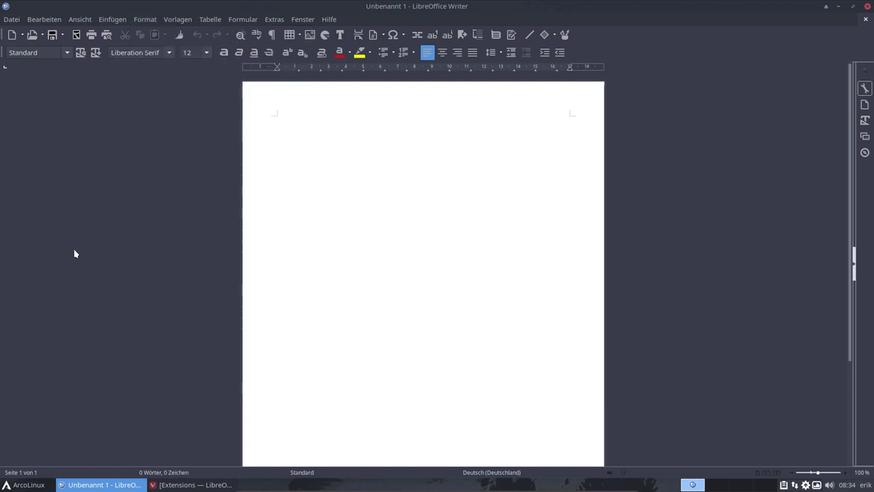